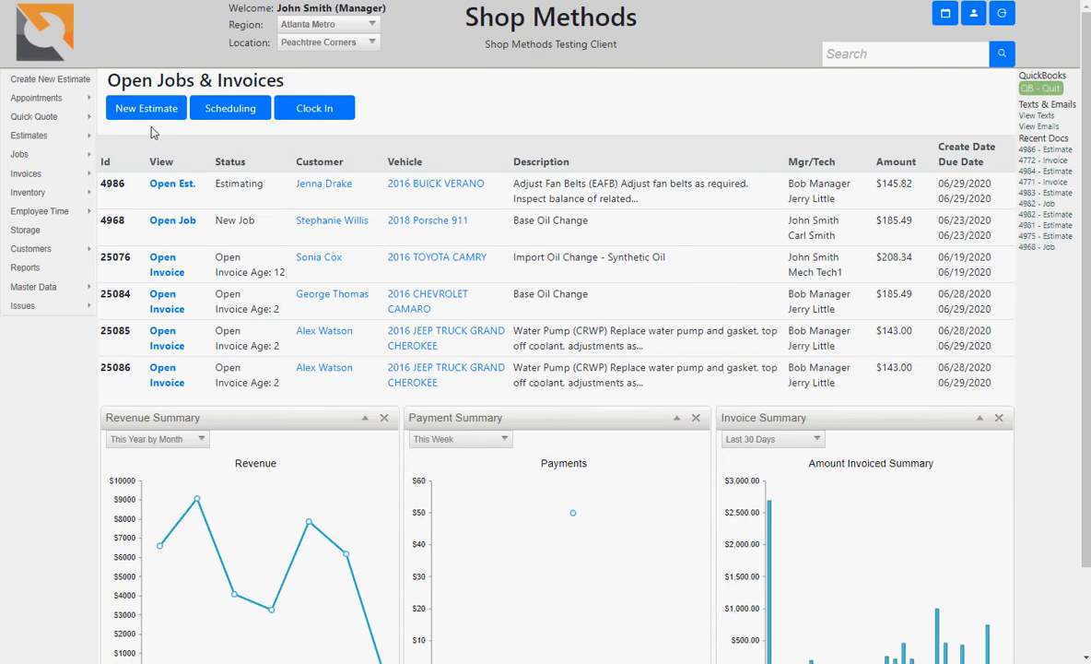
Step: Start a new estimate and pick the existing customer found by the first letters of their name
click(145, 109)
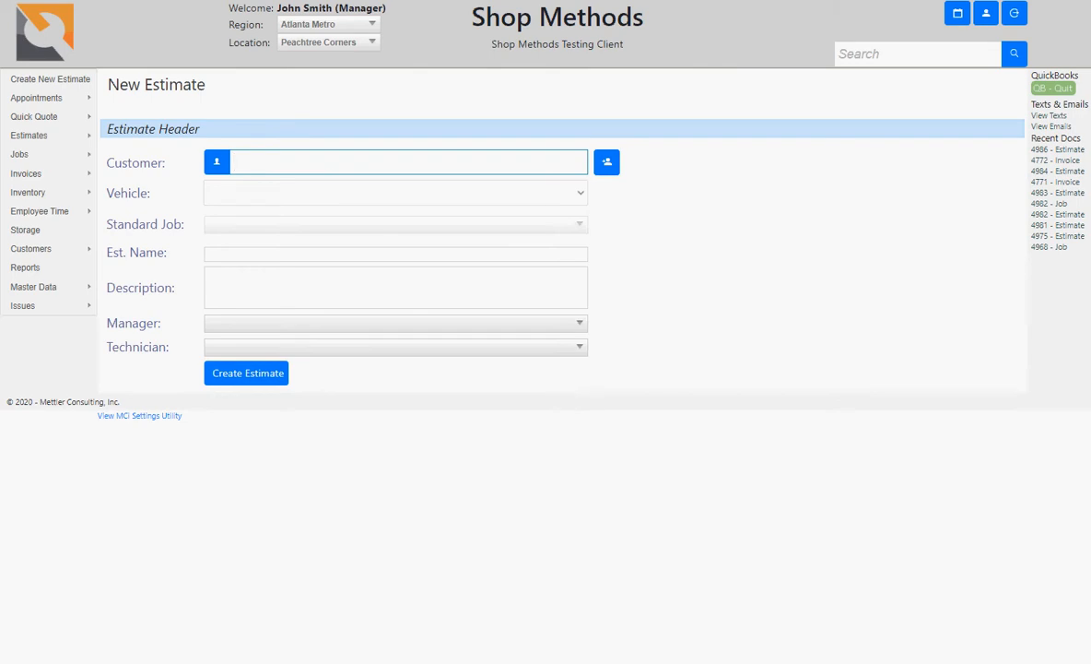
text(ke)
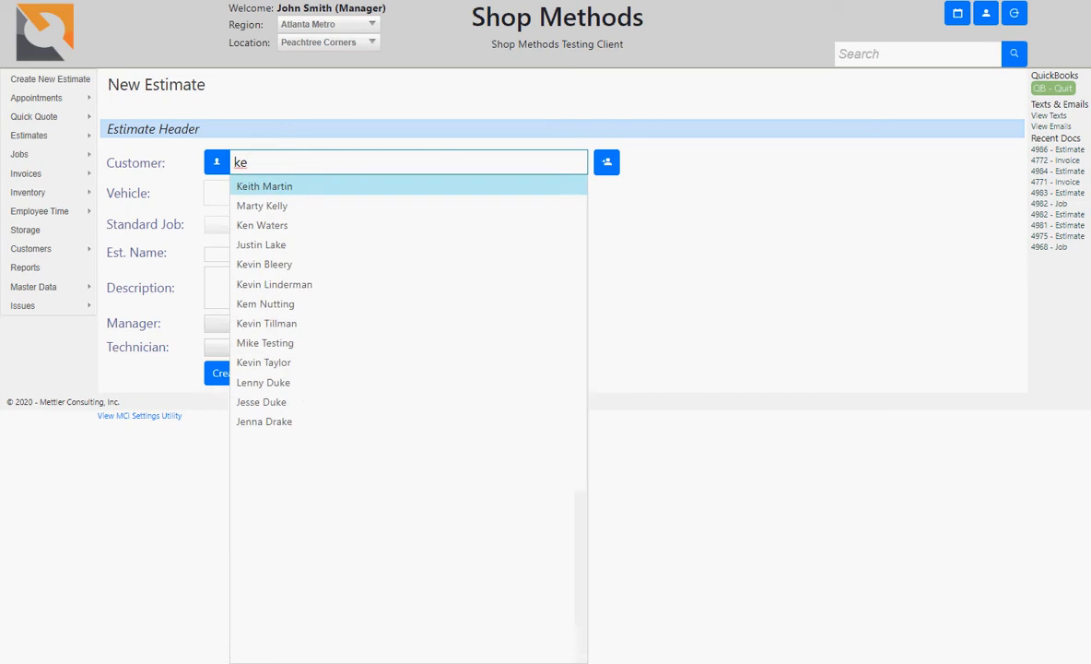
text(i)
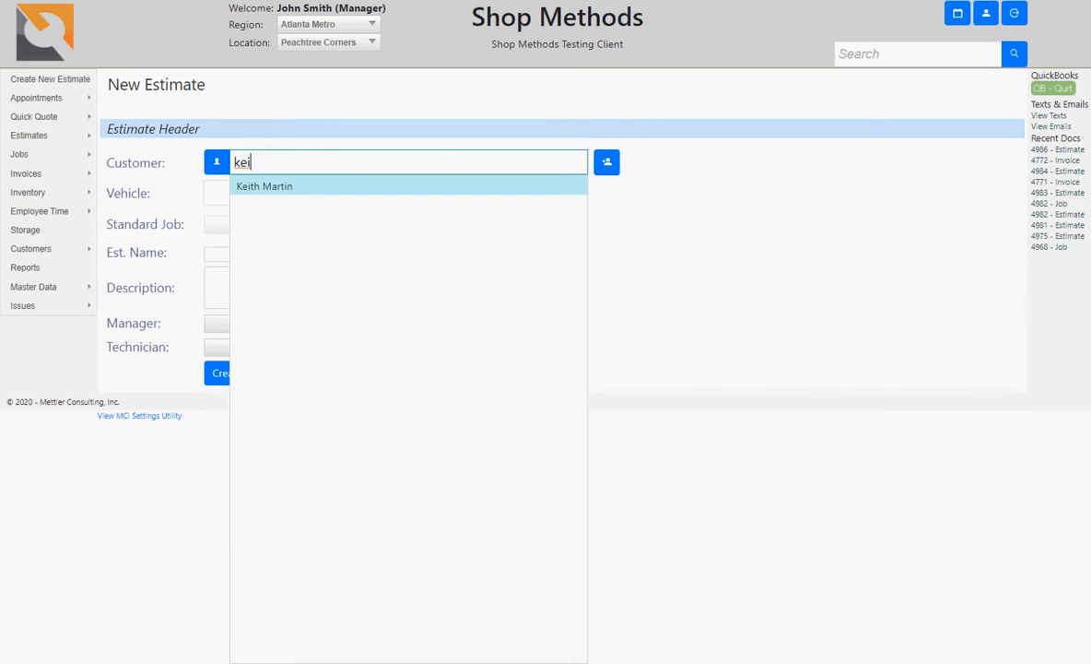
key(Return)
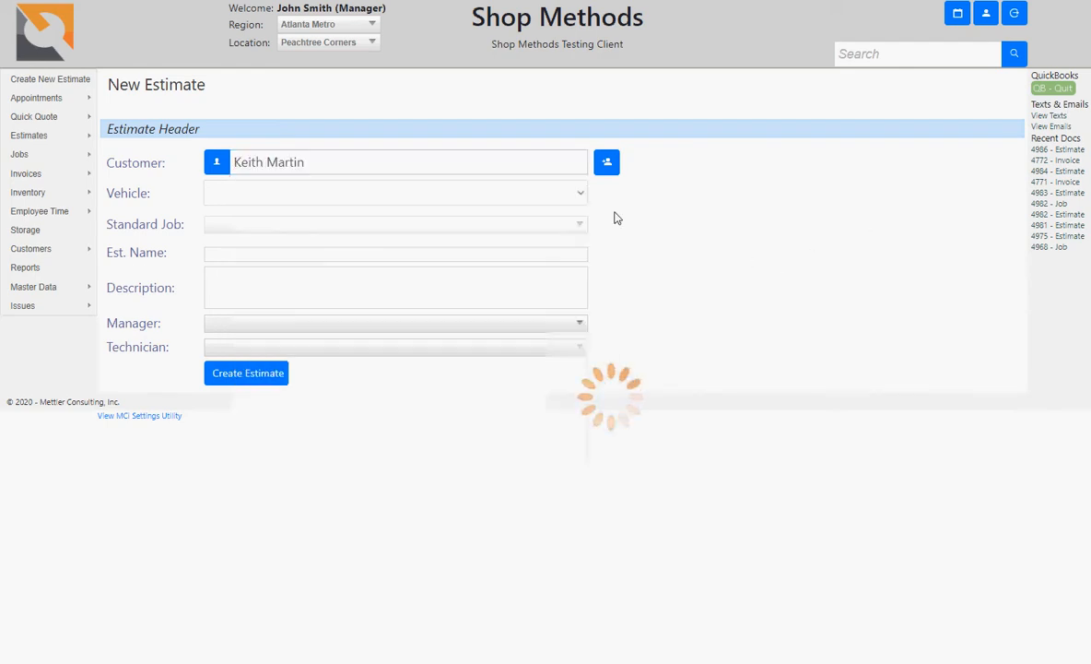
Step: Open the add-customer form and enter the new customer's full name and street address
click(608, 164)
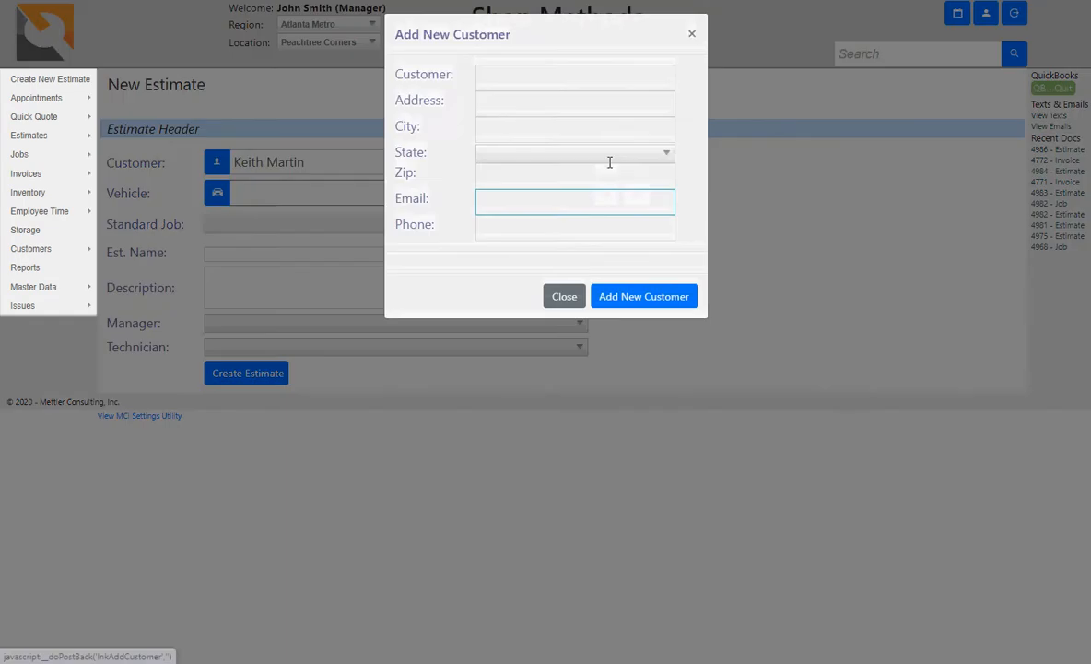
click(558, 89)
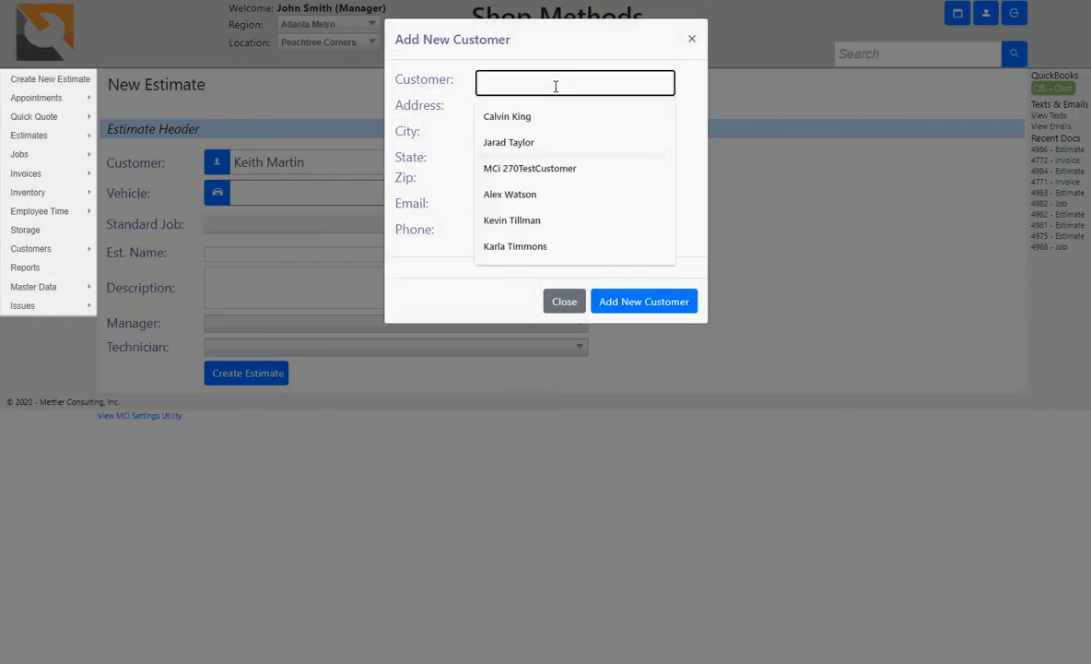
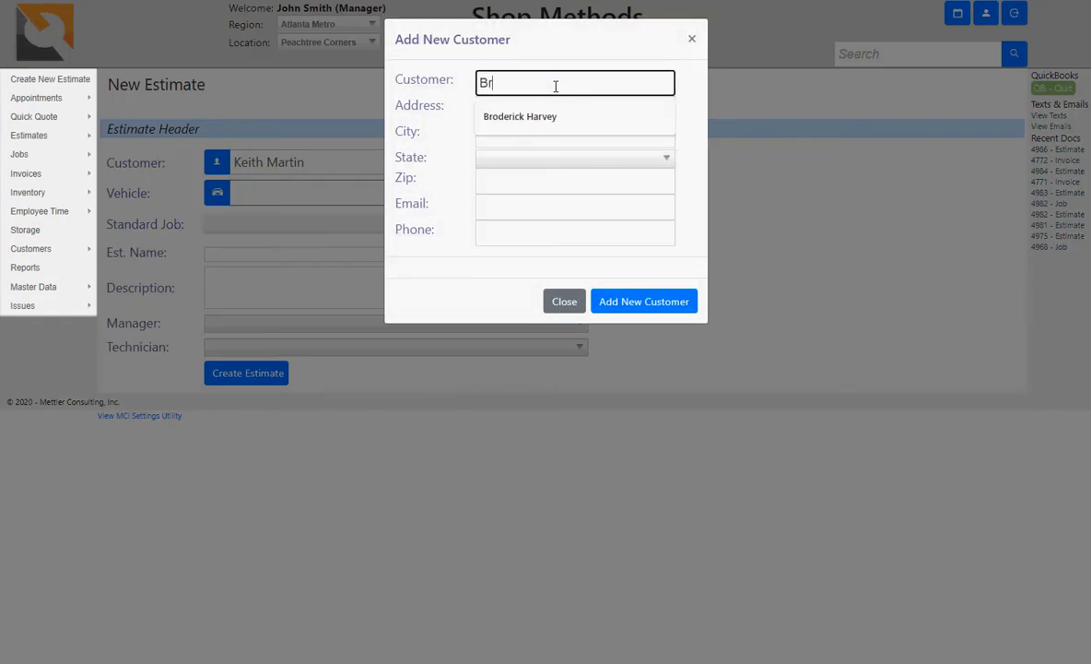
key(Tab)
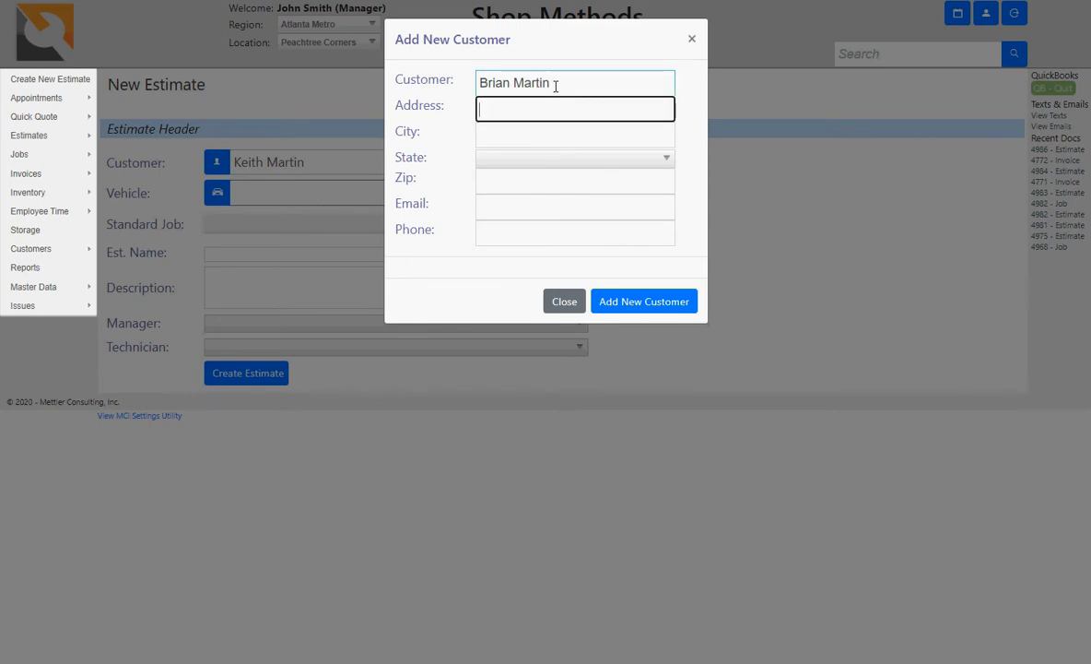
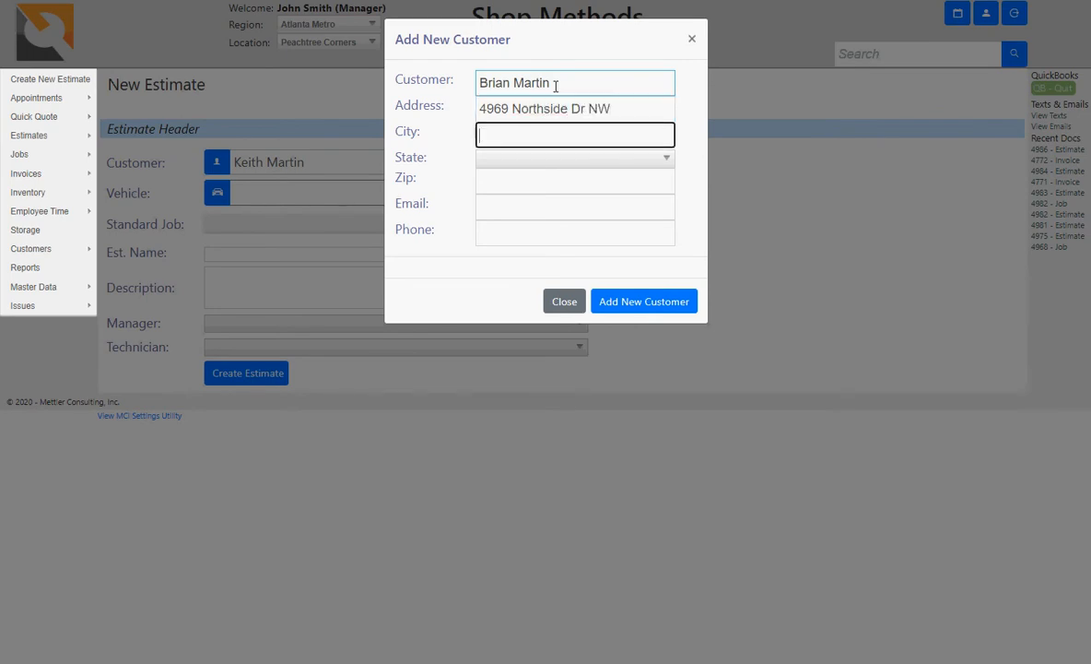
Step: Fill in the city, zip code, and the email and phone from a saved suggestion, then save the customer
key(Tab)
text(Atlanta)
key(Tab)
key(Tab)
text(3)
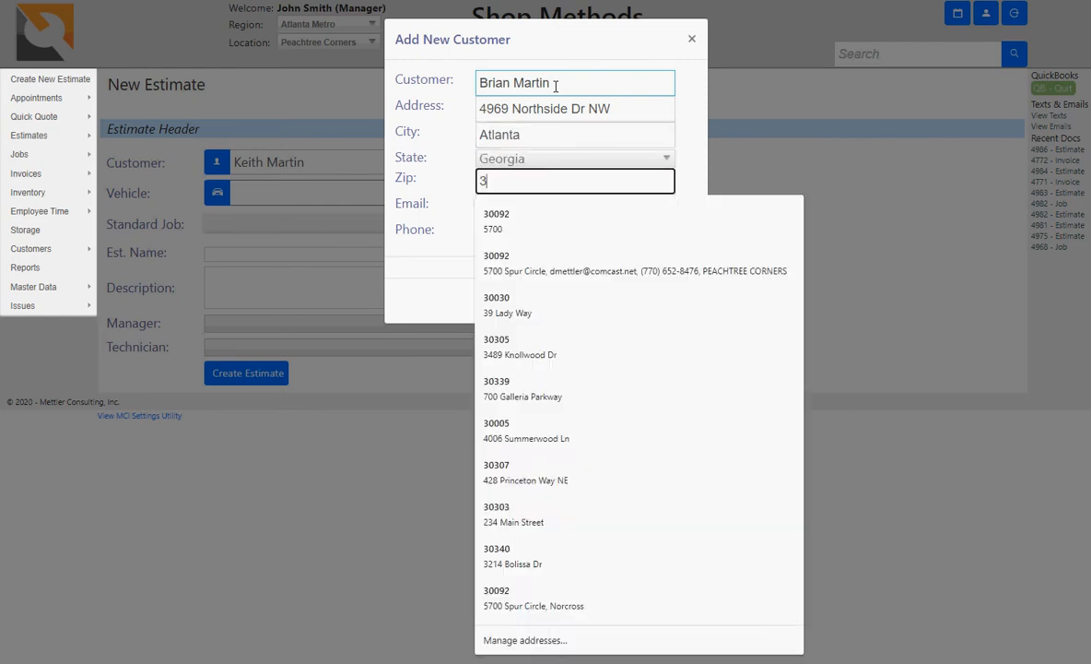
text(0328)
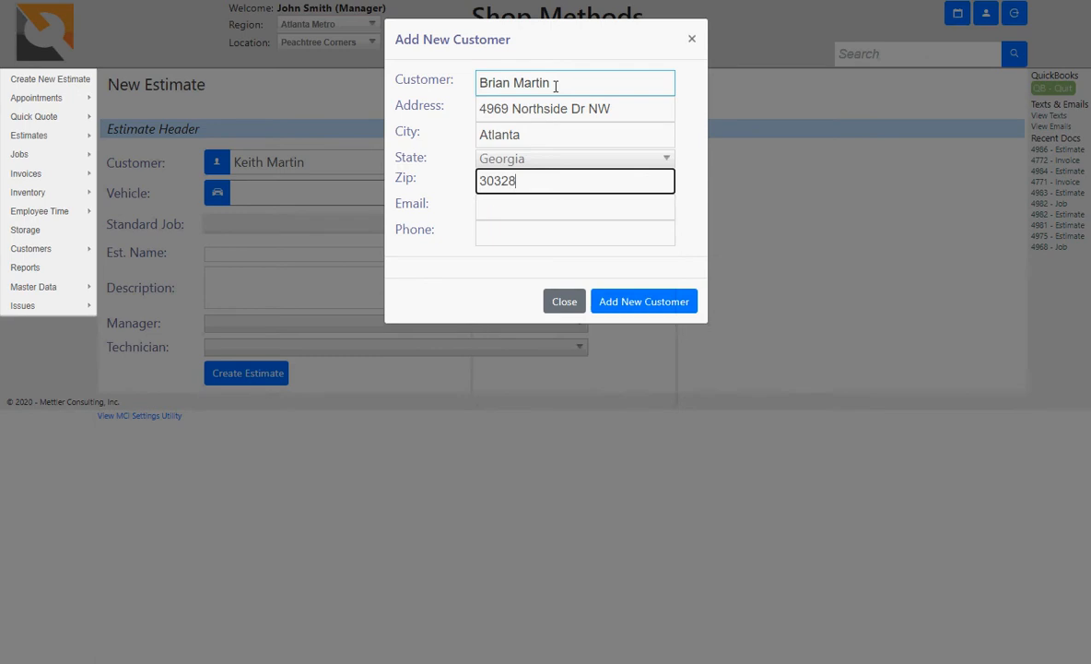
key(Tab)
text(d)
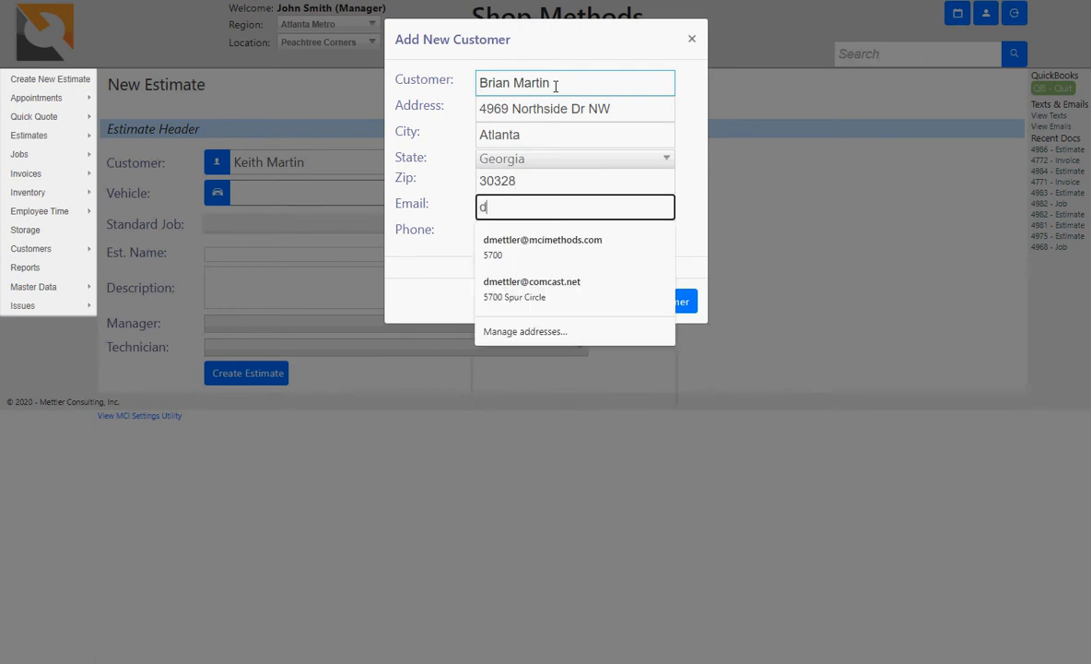
key(Down)
key(Return)
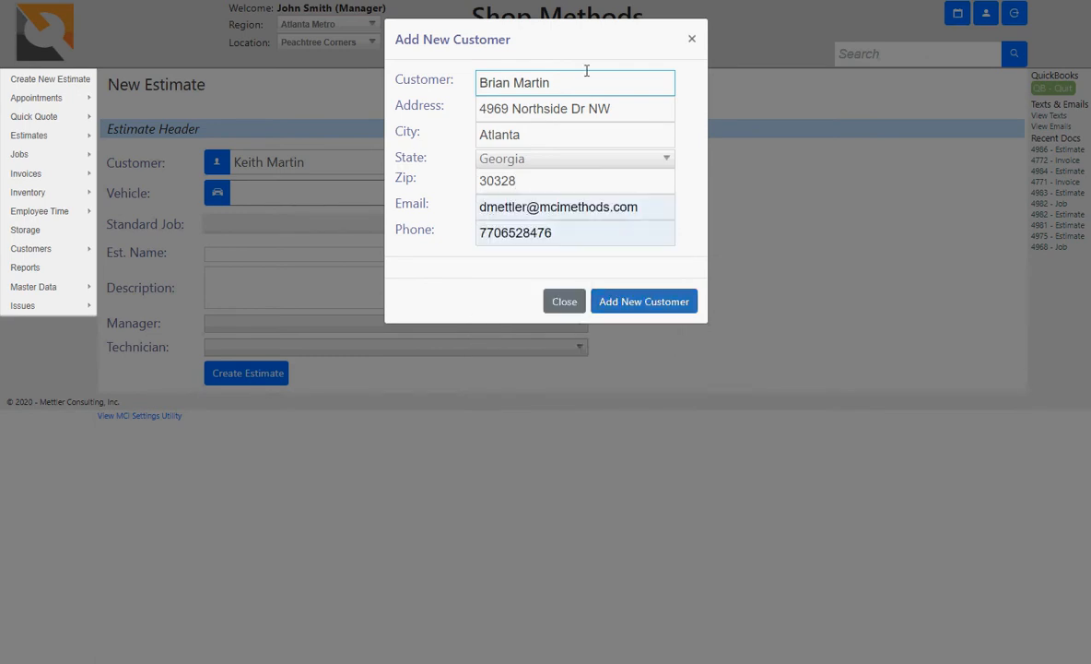
click(637, 306)
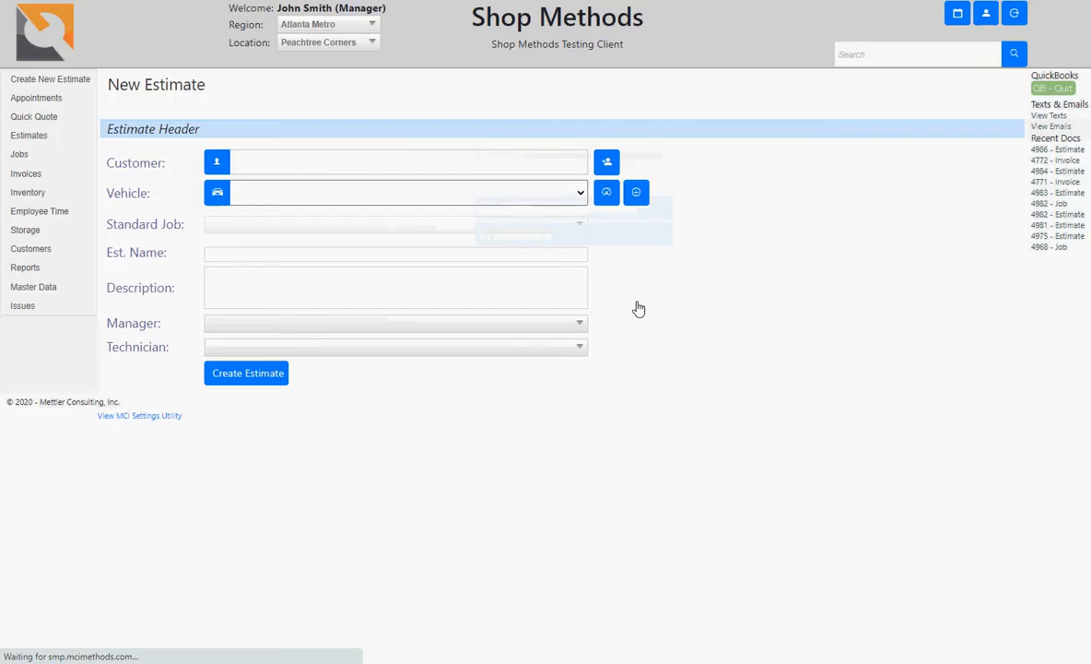
Step: Confirm the new customer has no vehicles on file and bring up the Add New Vehicle form
click(581, 195)
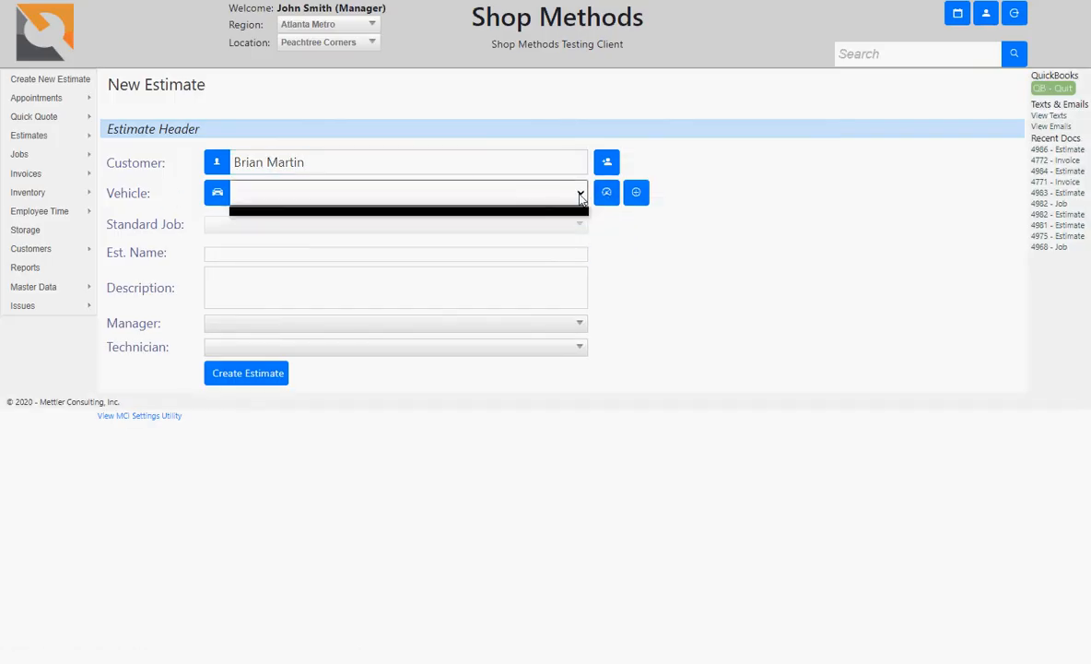
click(581, 196)
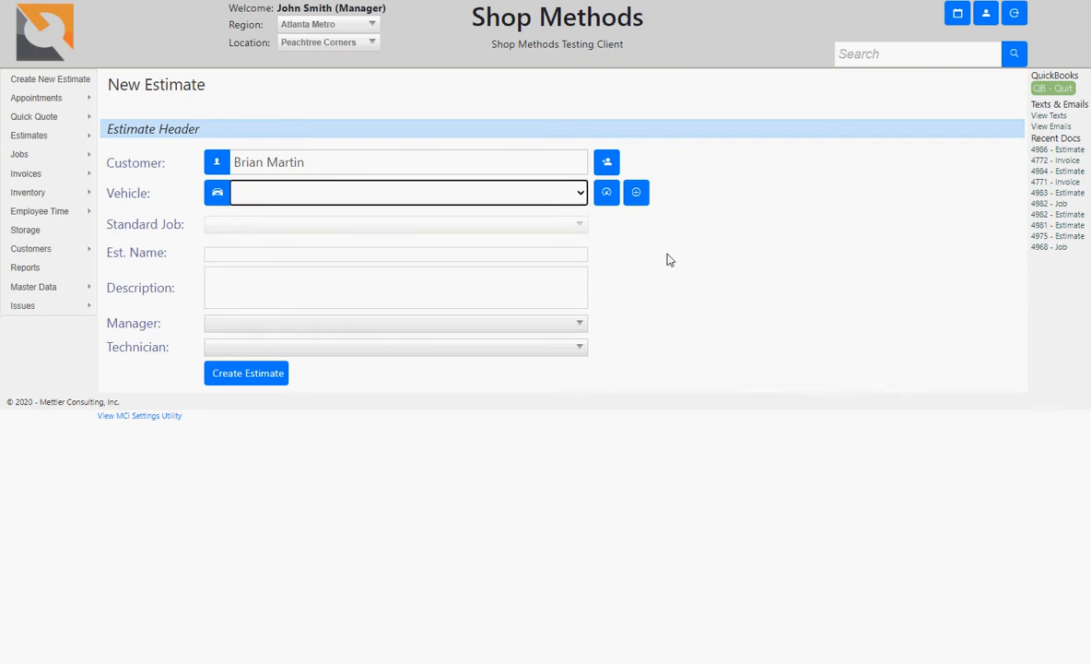
click(638, 195)
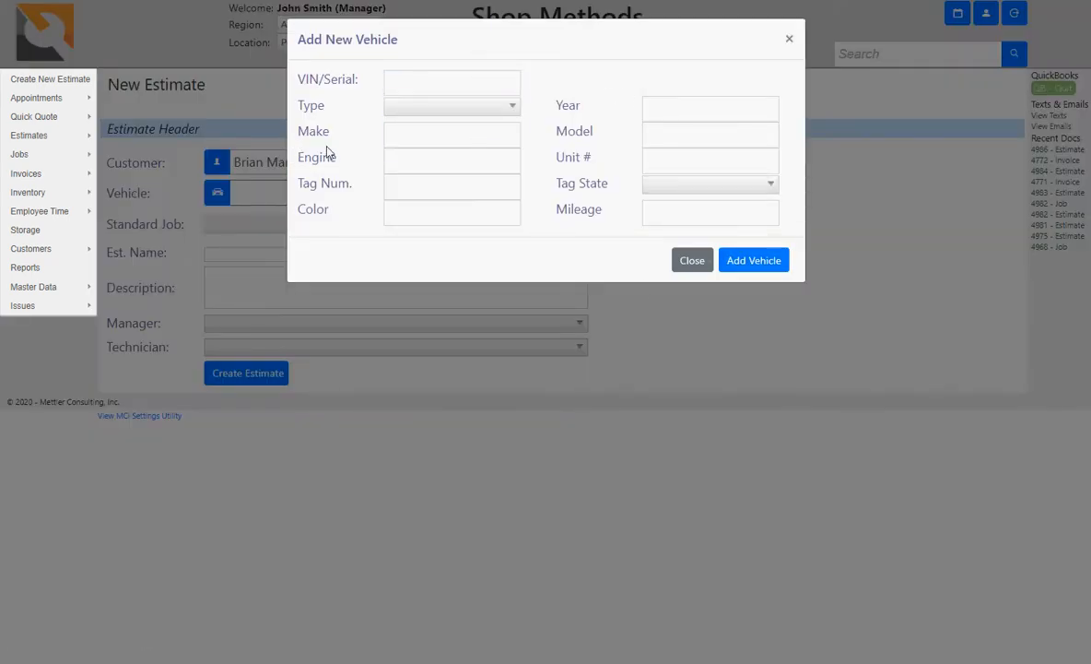
Step: Close the Add New Vehicle form unfilled and switch to the VIN/license plate vehicle lookup
click(431, 179)
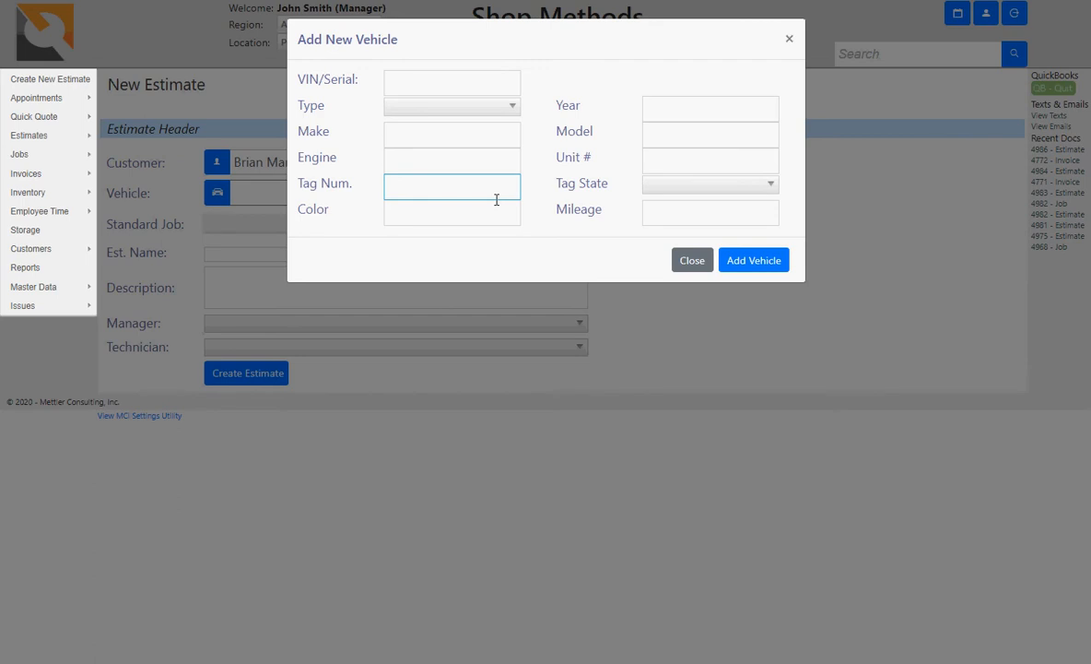
click(706, 158)
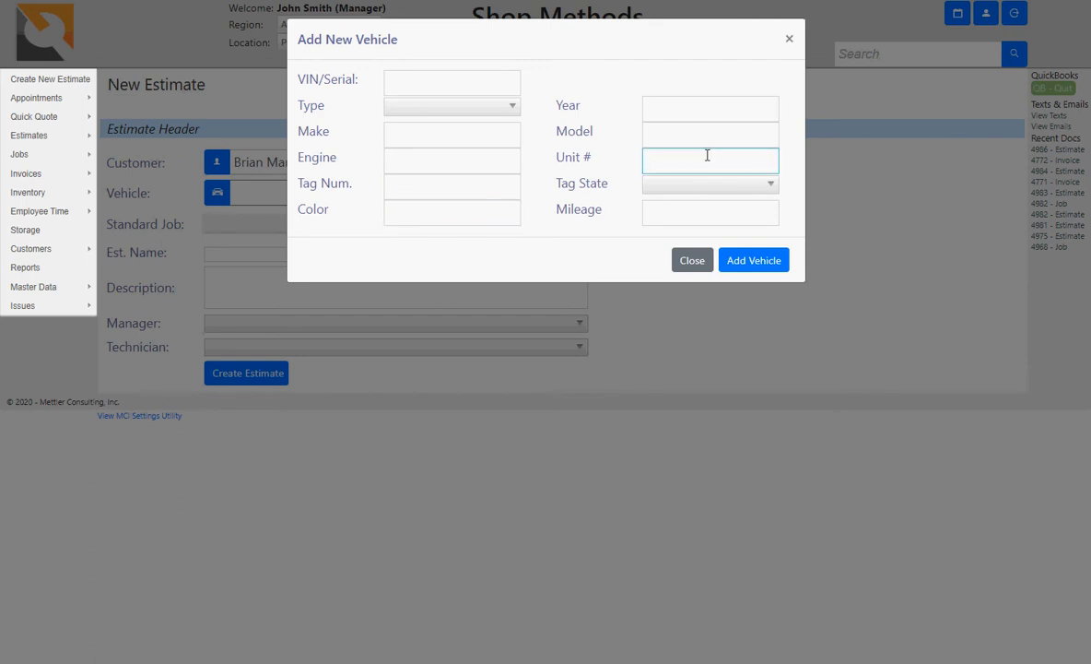
click(789, 41)
click(607, 191)
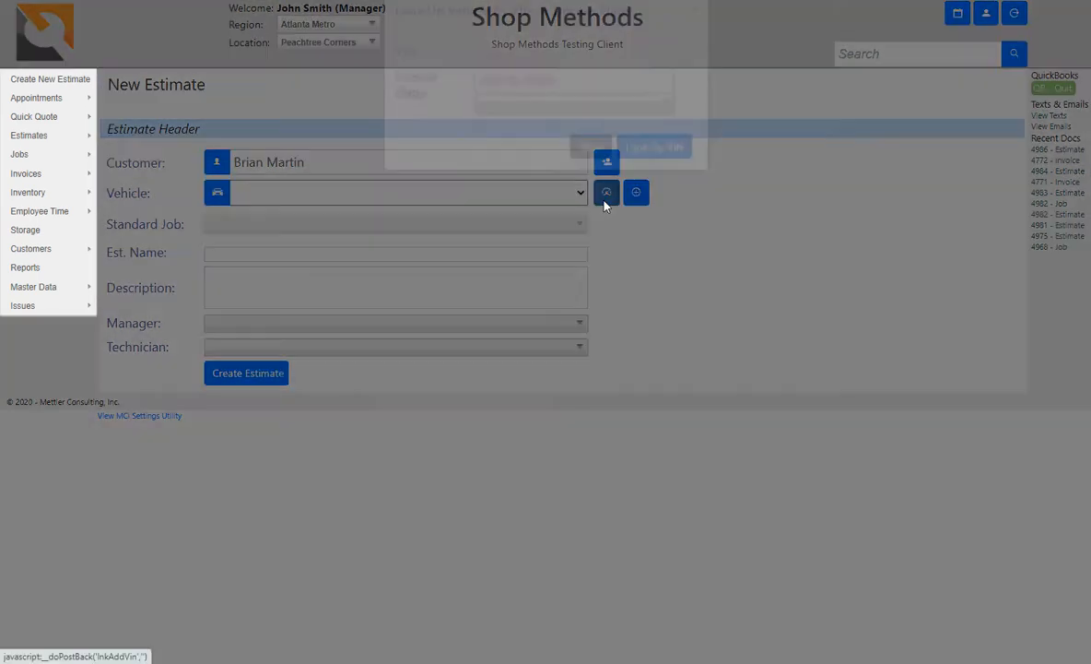
Step: Look up the customer's Georgia license plate, setting the 2004 Toyota Truck Sienna on the estimate
click(575, 106)
click(577, 106)
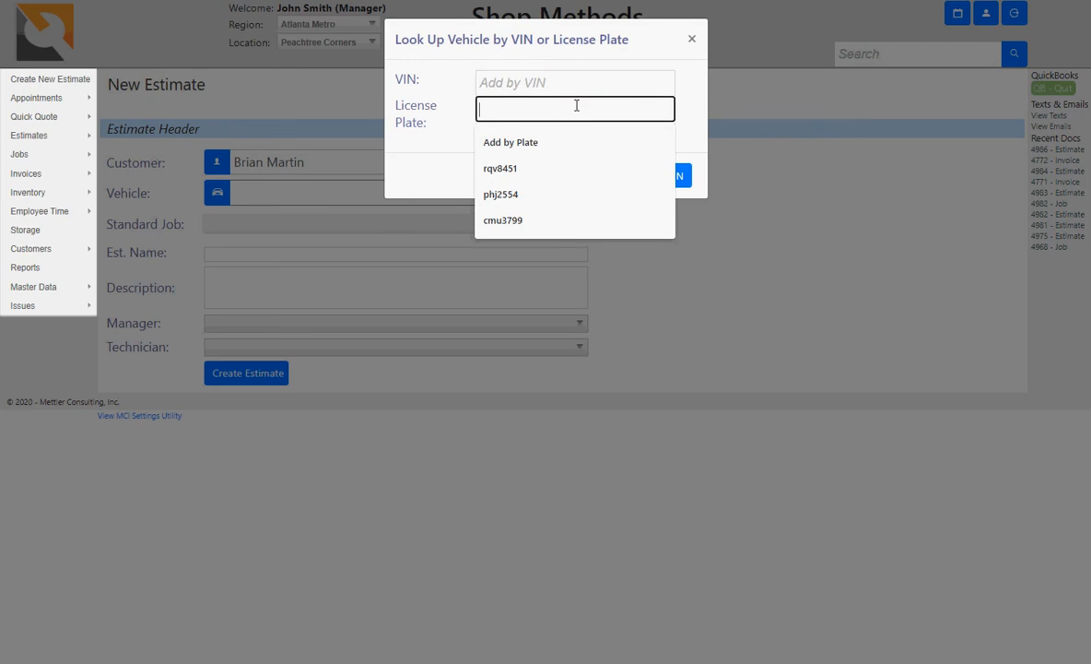
text(FS)
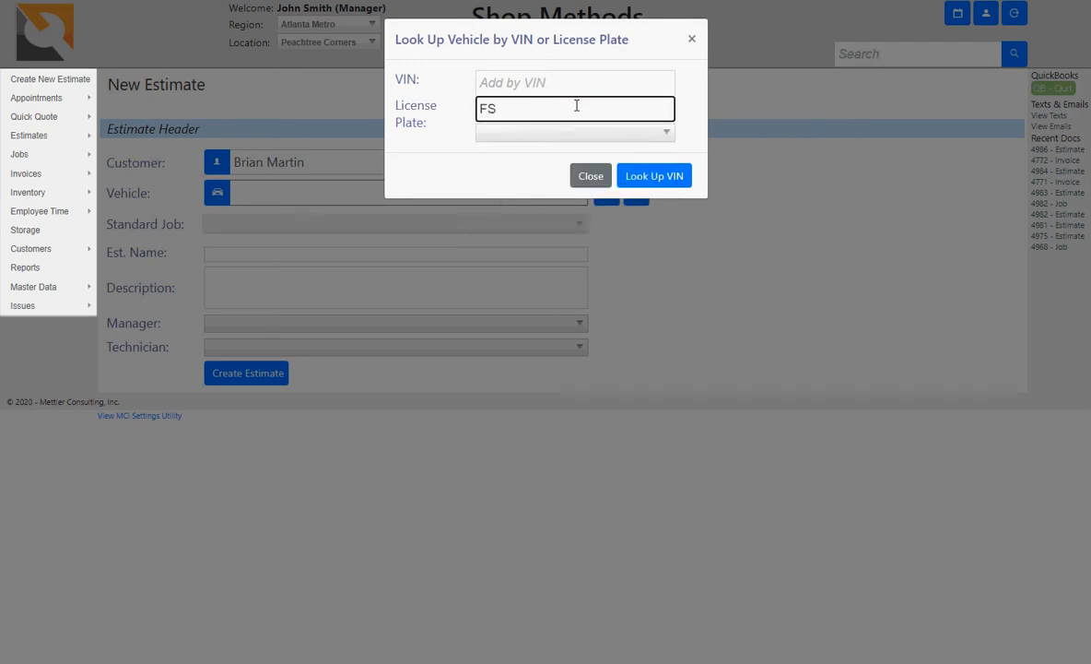
text(559D)
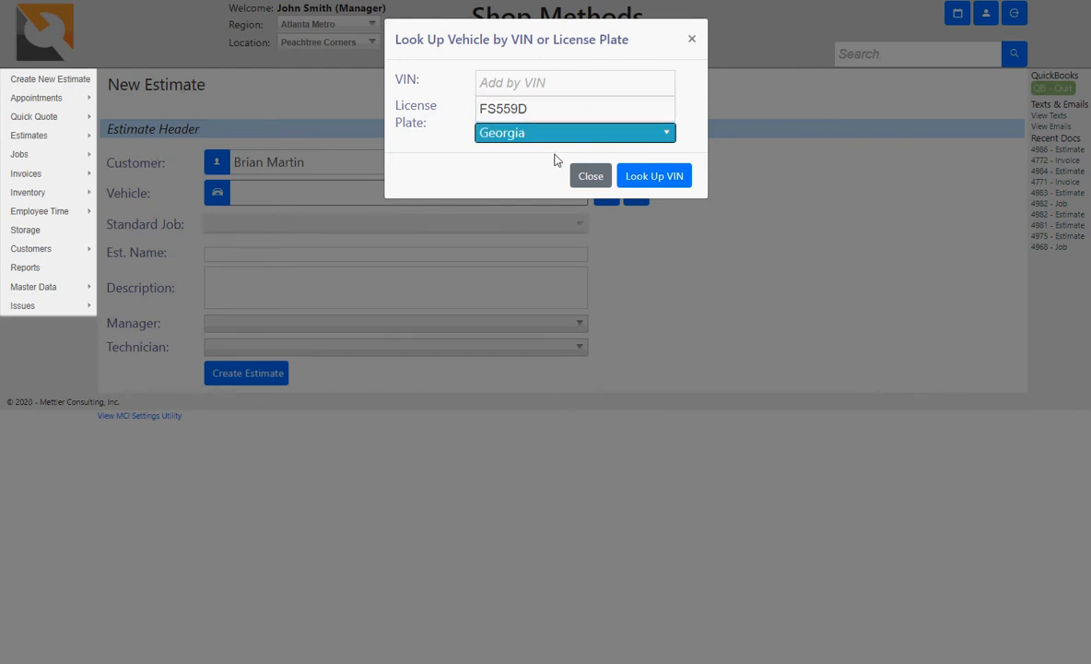
click(654, 180)
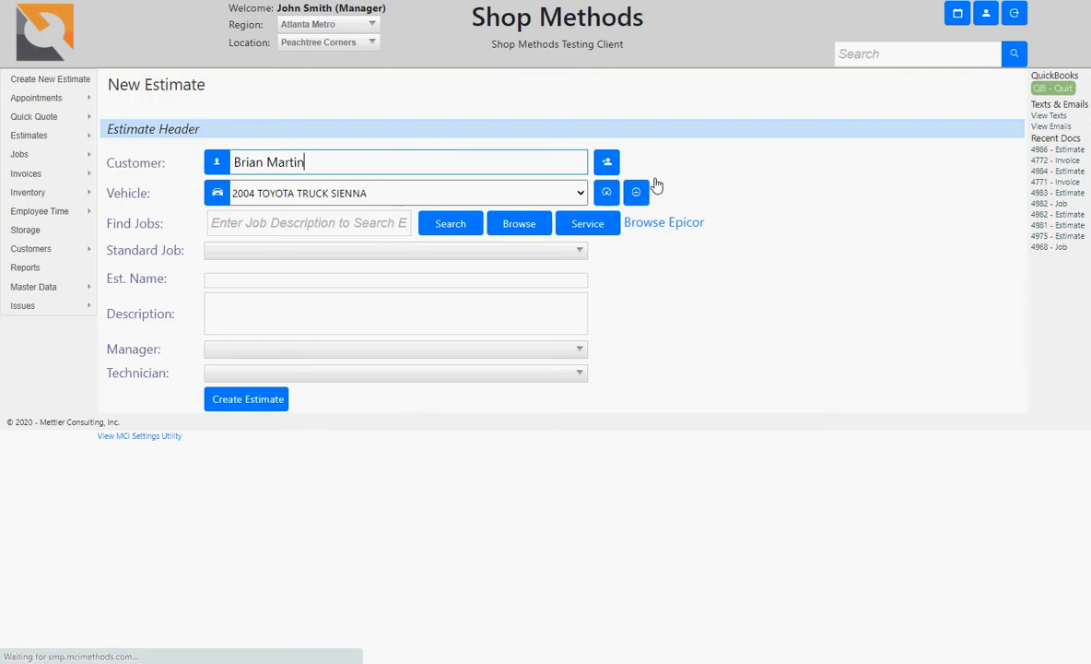
Step: Browse the standard job list and close it without choosing a job
click(261, 295)
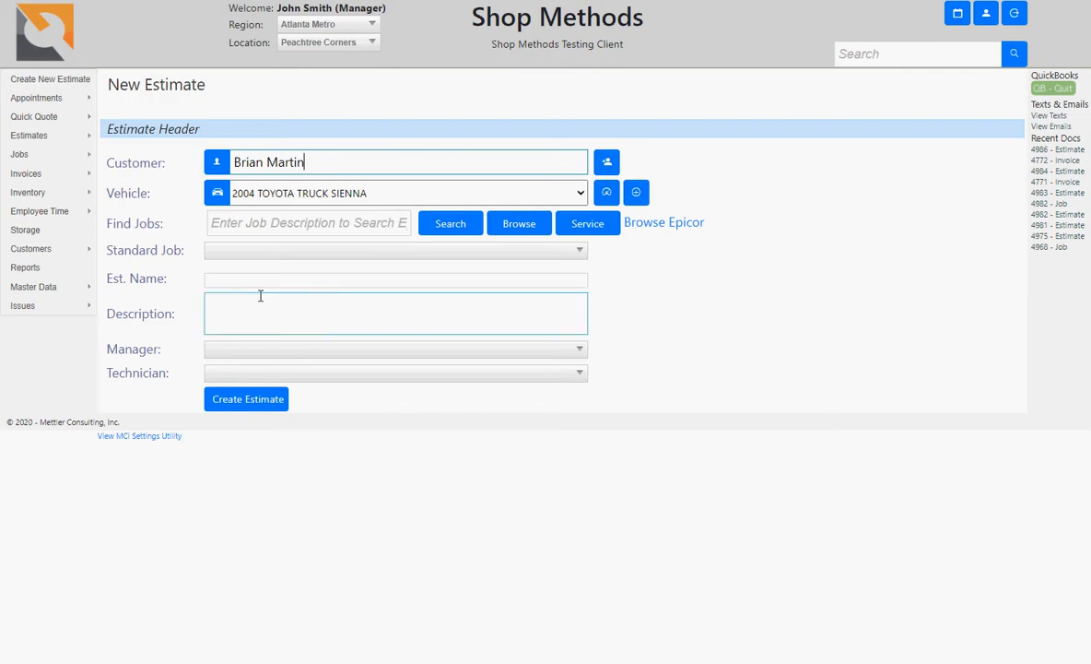
click(250, 220)
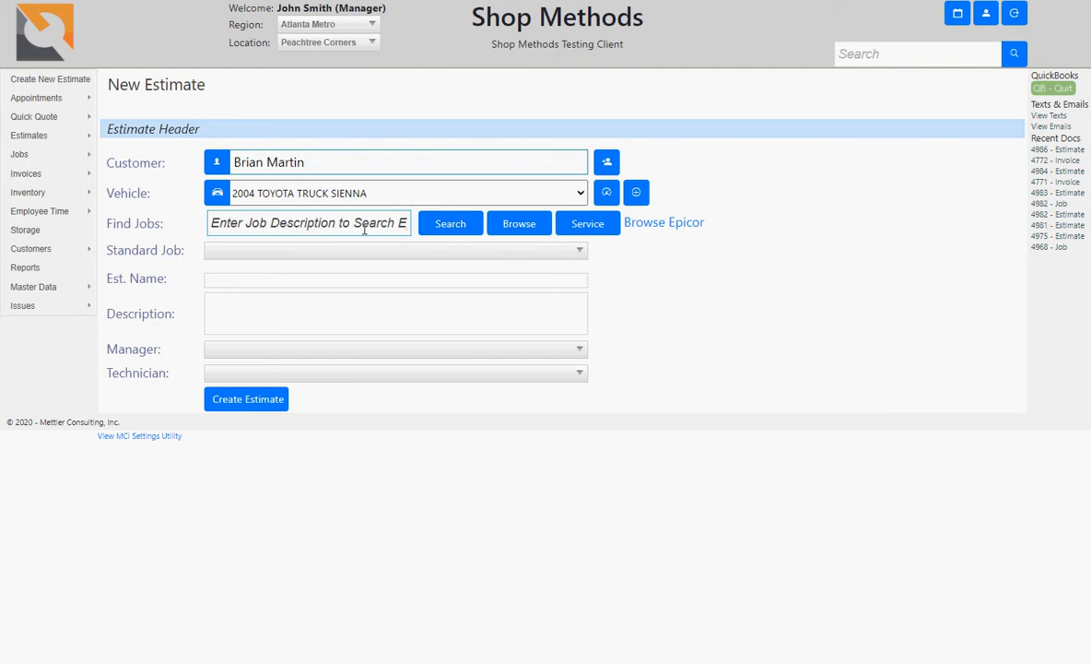
click(315, 256)
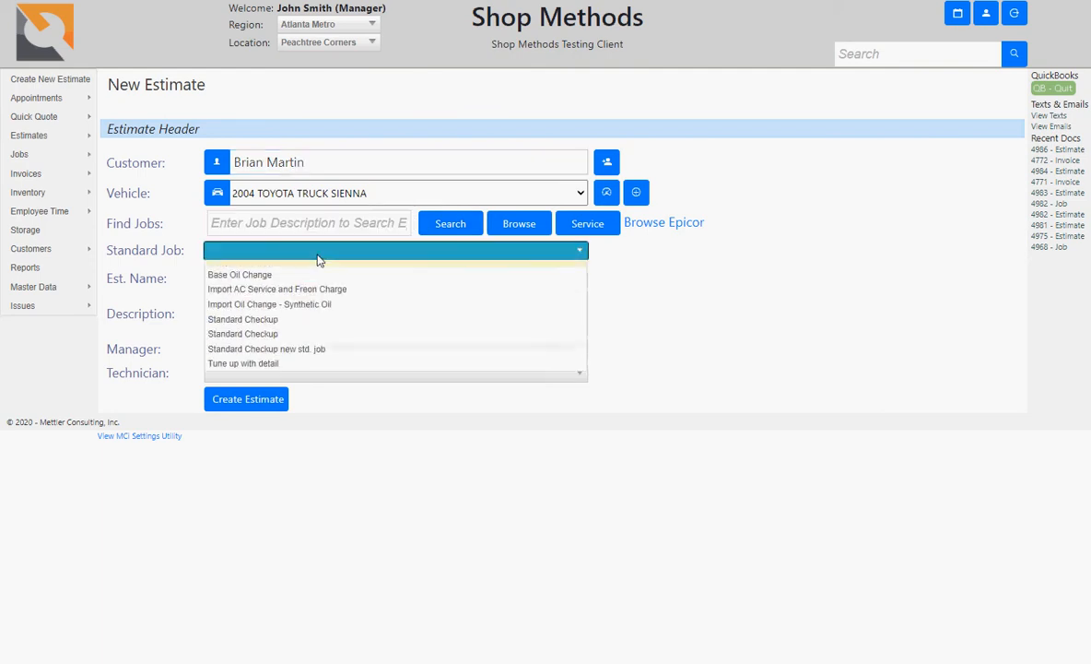
click(671, 255)
Step: Name the estimate 'Base Oil Change'
click(276, 300)
click(265, 278)
click(265, 278)
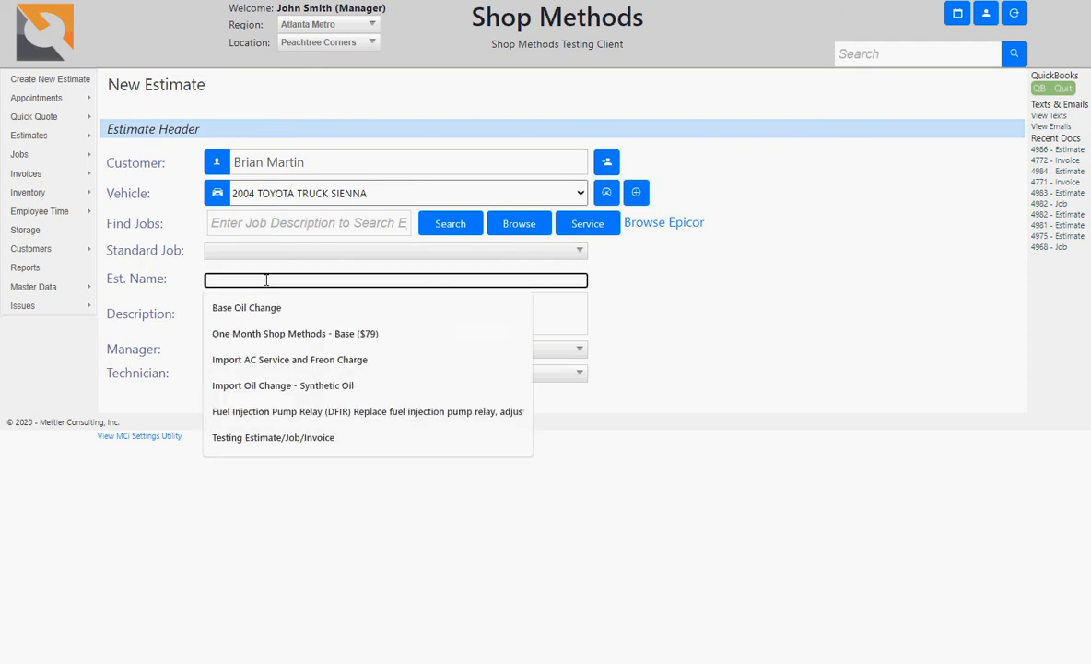
text(Base)
key(BackSpace)
key(BackSpace)
key(BackSpace)
key(BackSpace)
text(D)
key(BackSpace)
text(Base Oil X)
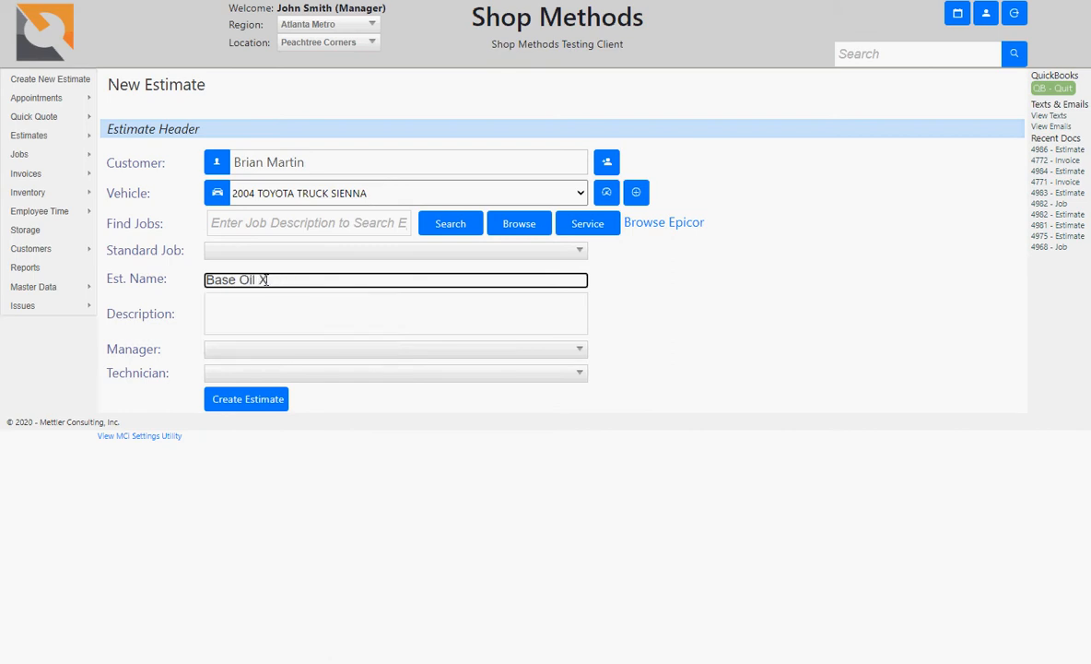
key(BackSpace)
text(Change)
key(Tab)
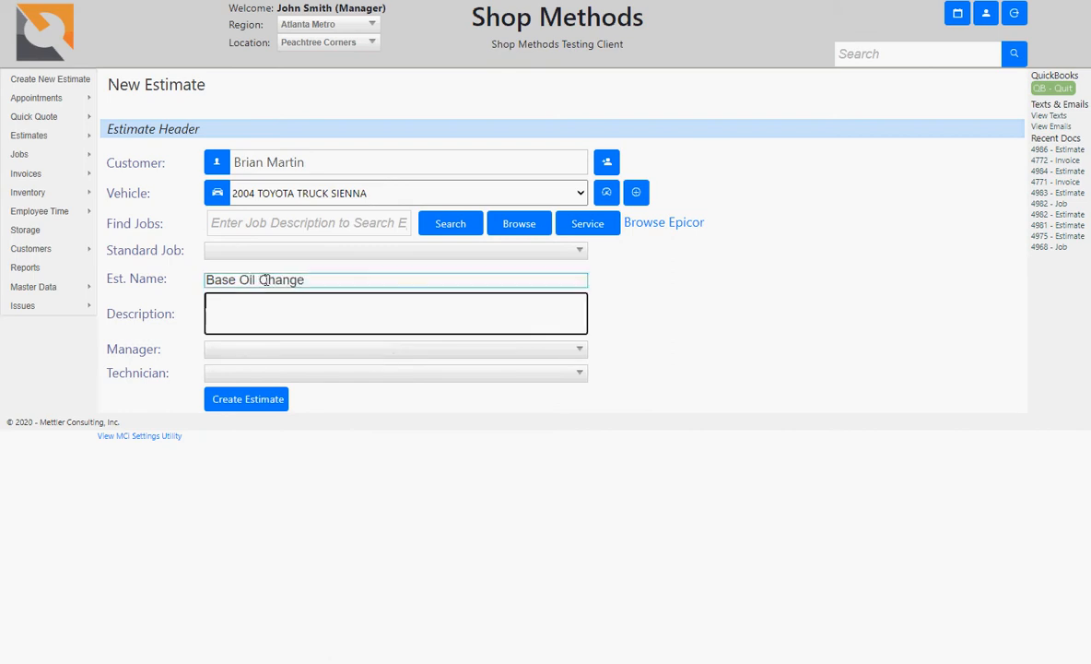
Step: Describe it as 'Base Oil Change for Import', assign a manager and technician, and create the estimate
text(Base Oil Change for Import)
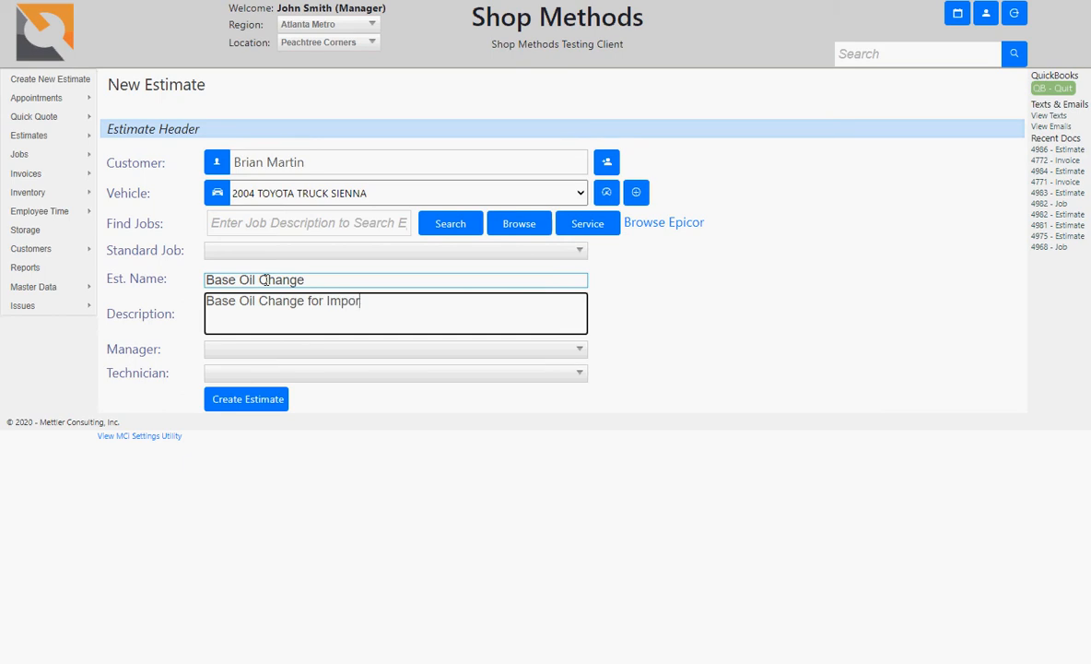
key(Tab)
key(Down)
key(Tab)
key(Down)
key(Down)
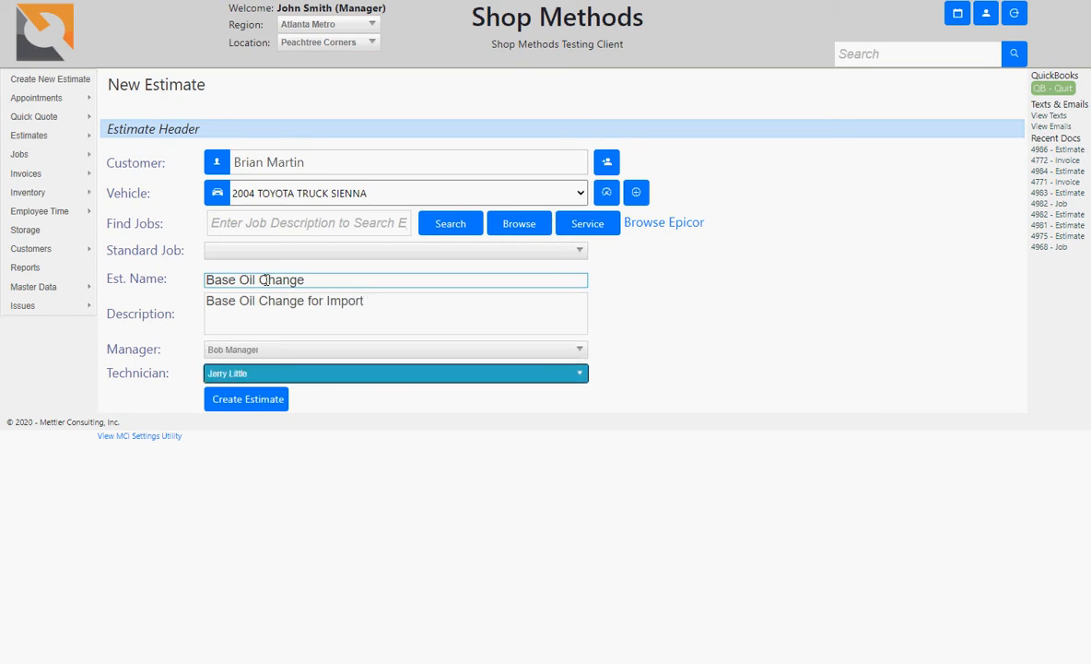
key(Tab)
key(Return)
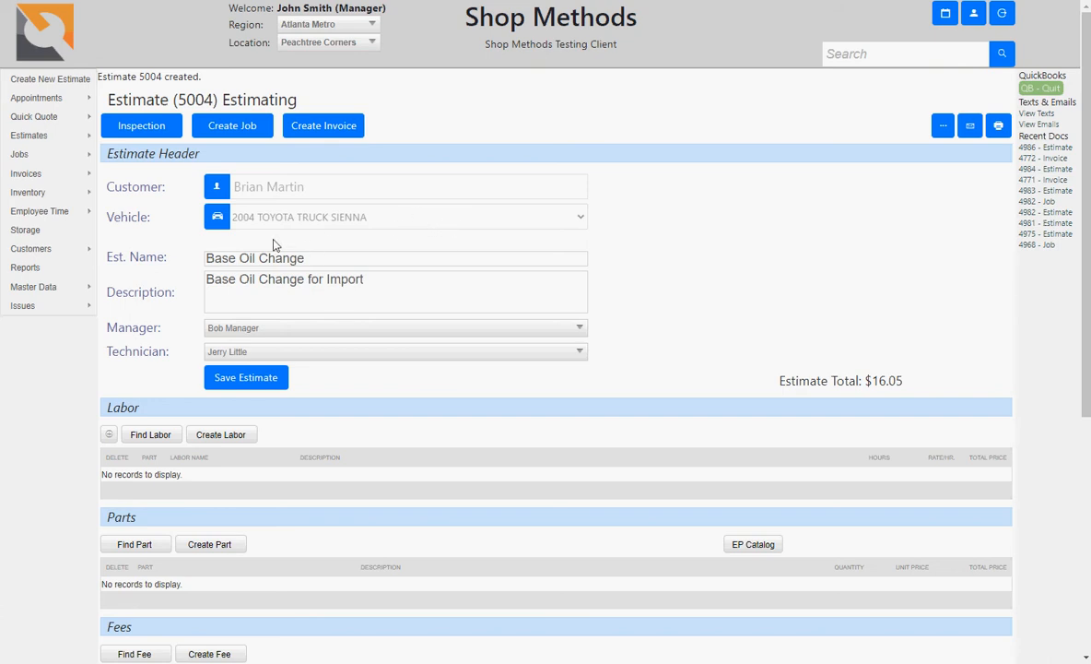
click(219, 191)
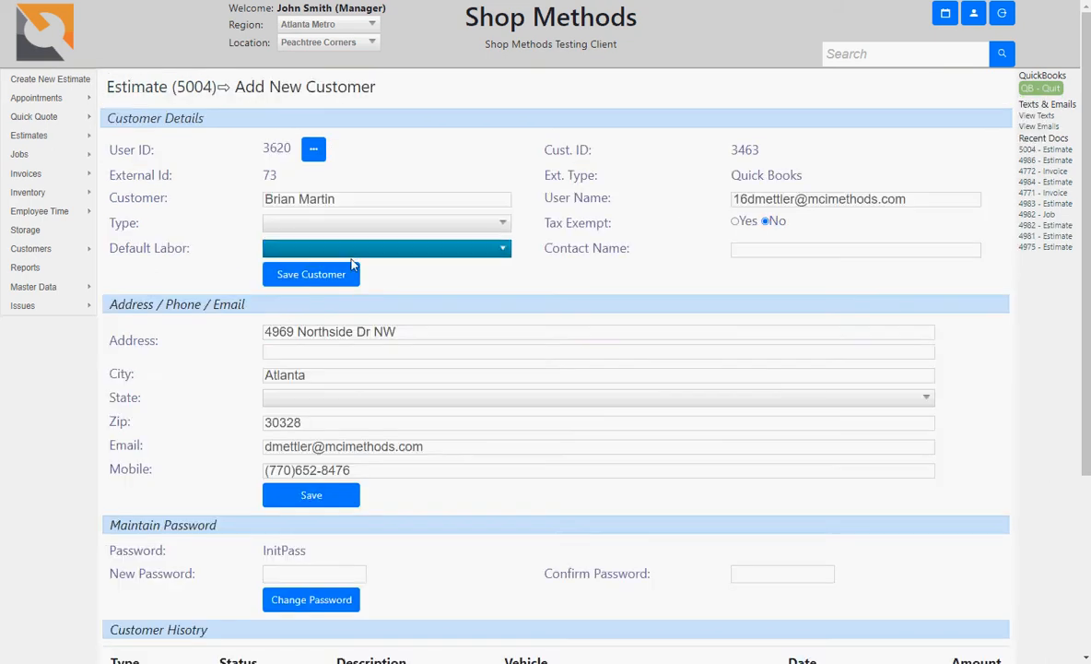
scroll(539, 330, down, 3)
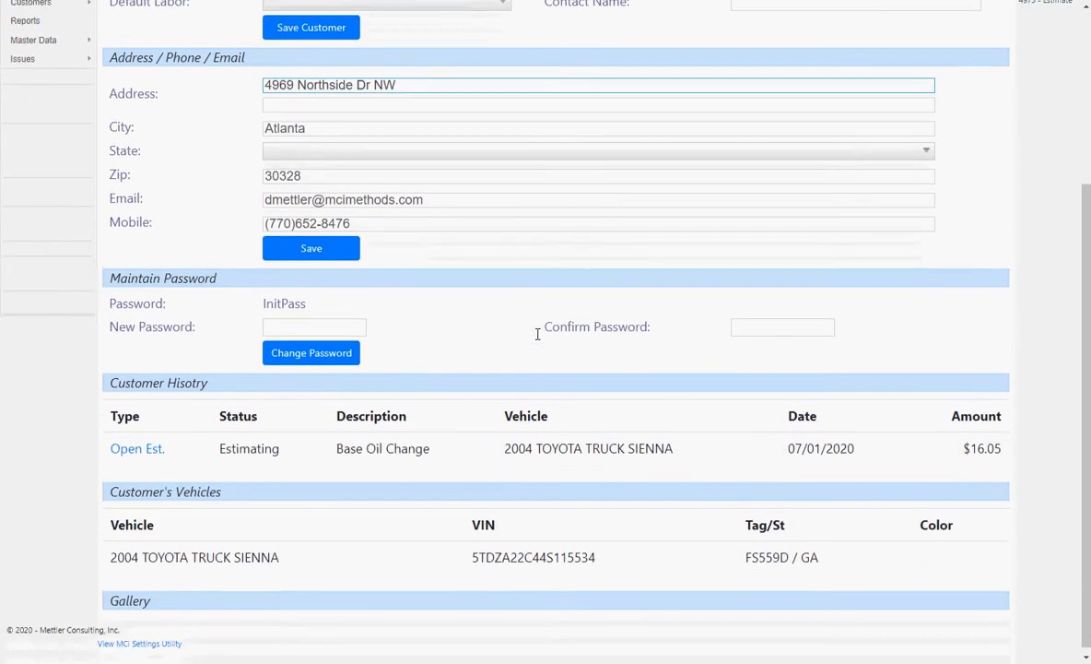
scroll(538, 340, up, 3)
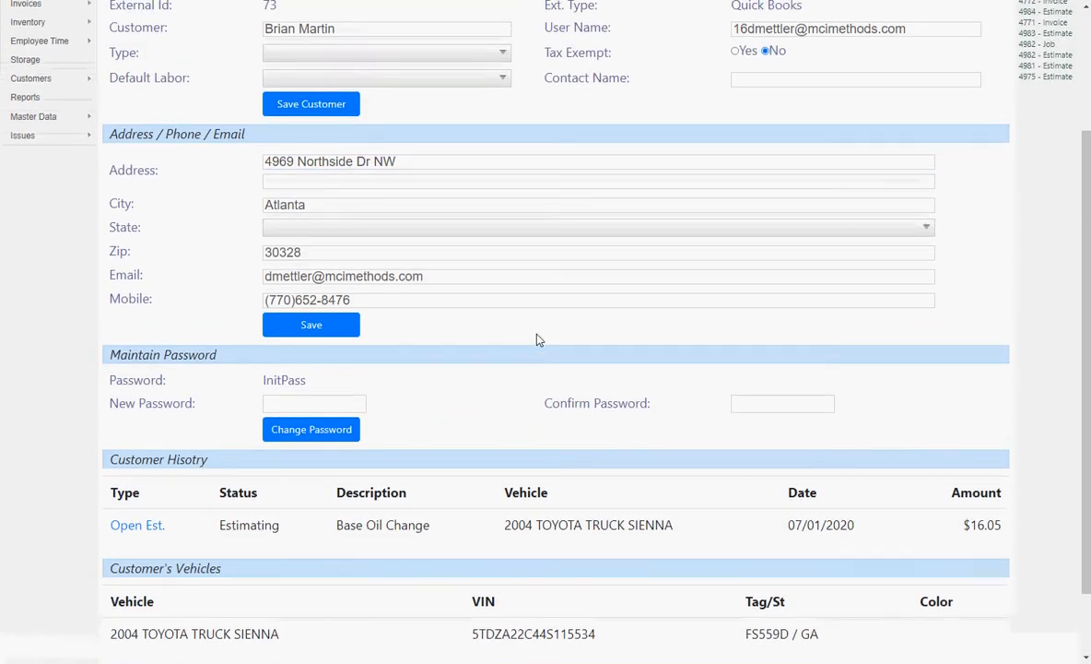
click(158, 90)
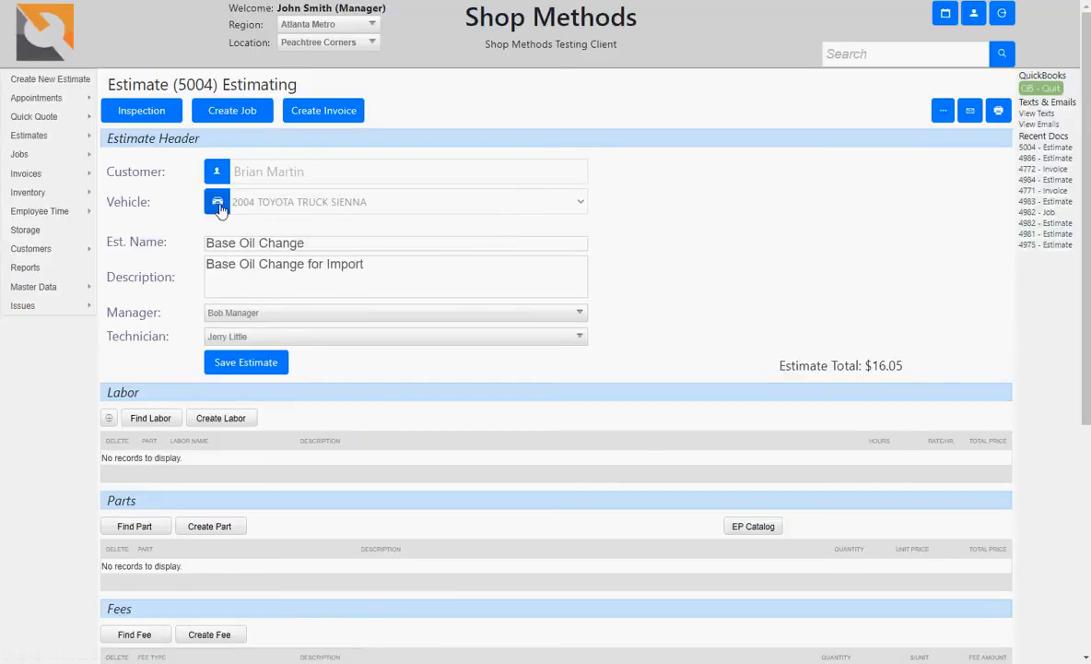
click(218, 205)
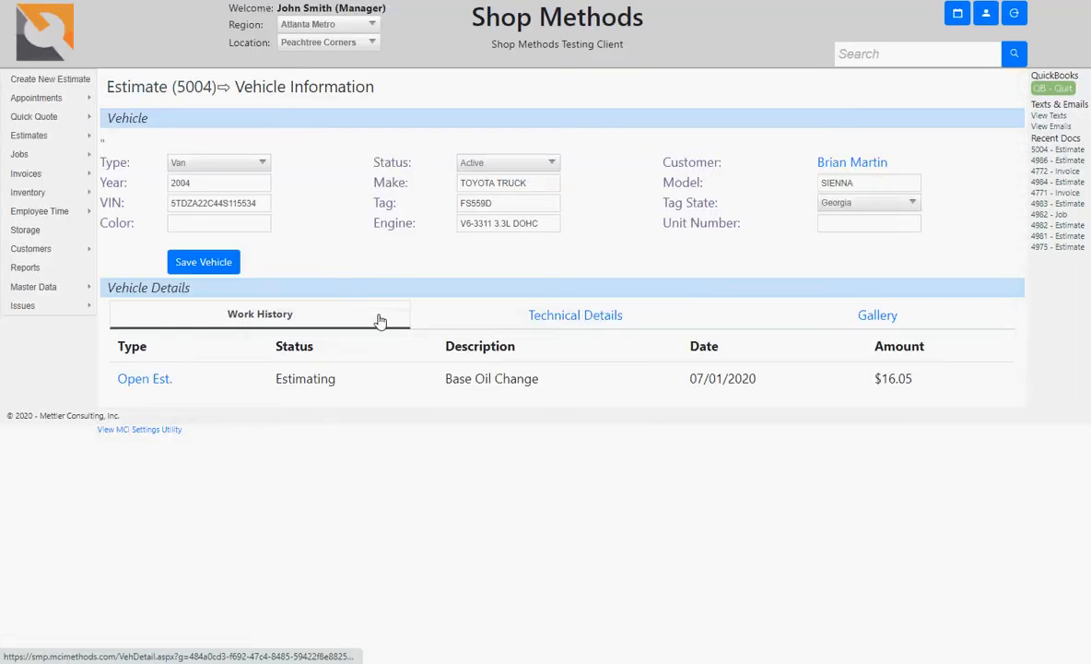
click(565, 321)
scroll(540, 369, down, 1)
scroll(540, 368, down, 5)
scroll(541, 371, up, 6)
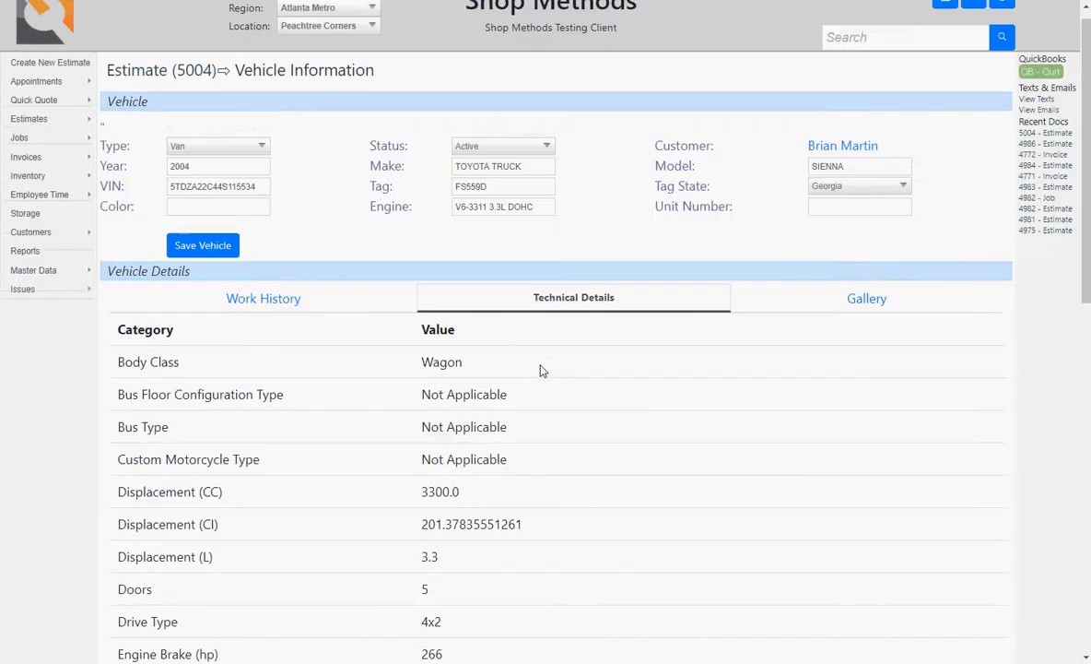
click(143, 87)
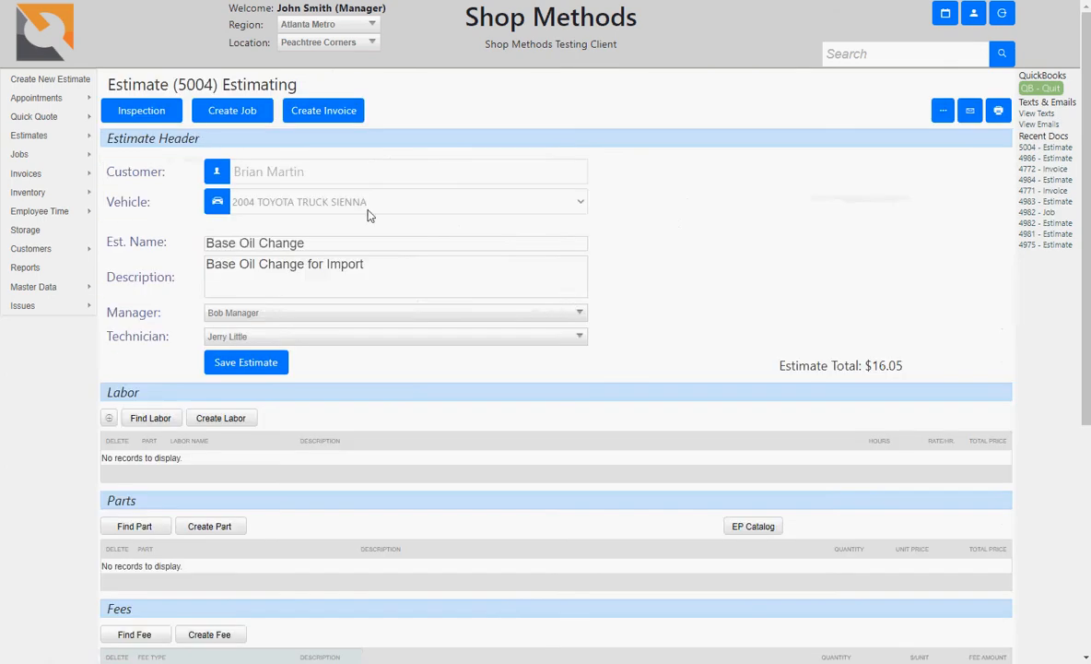
Step: Add a 'Change the oil' labor line at 0.50 hours and 55.00 per hour, and save
scroll(427, 357, down, 1)
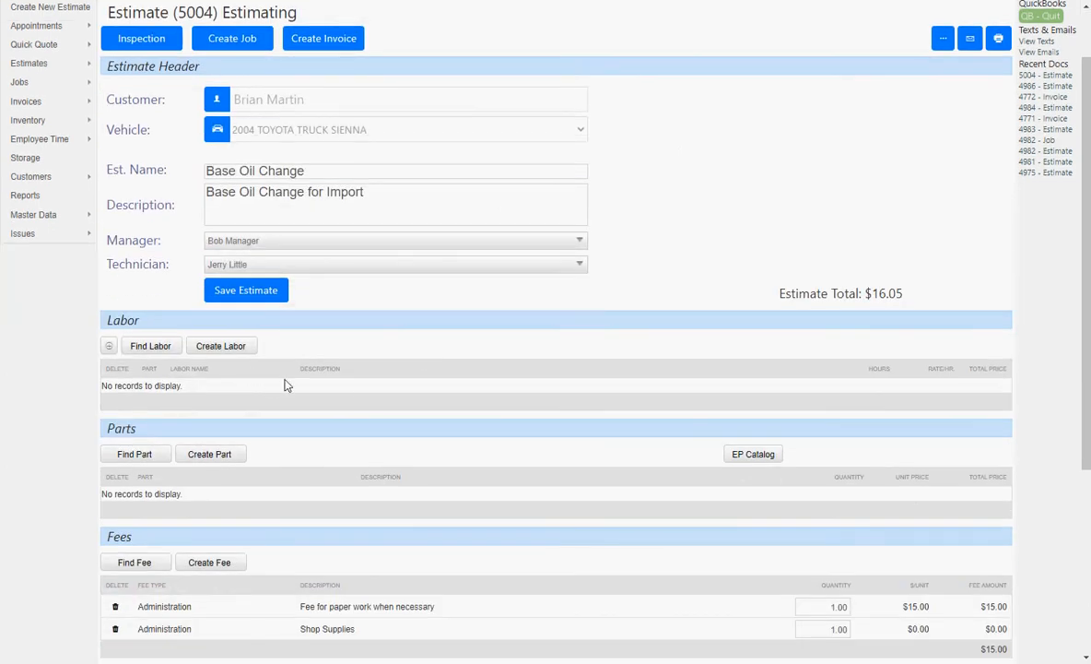
scroll(285, 386, down, 1)
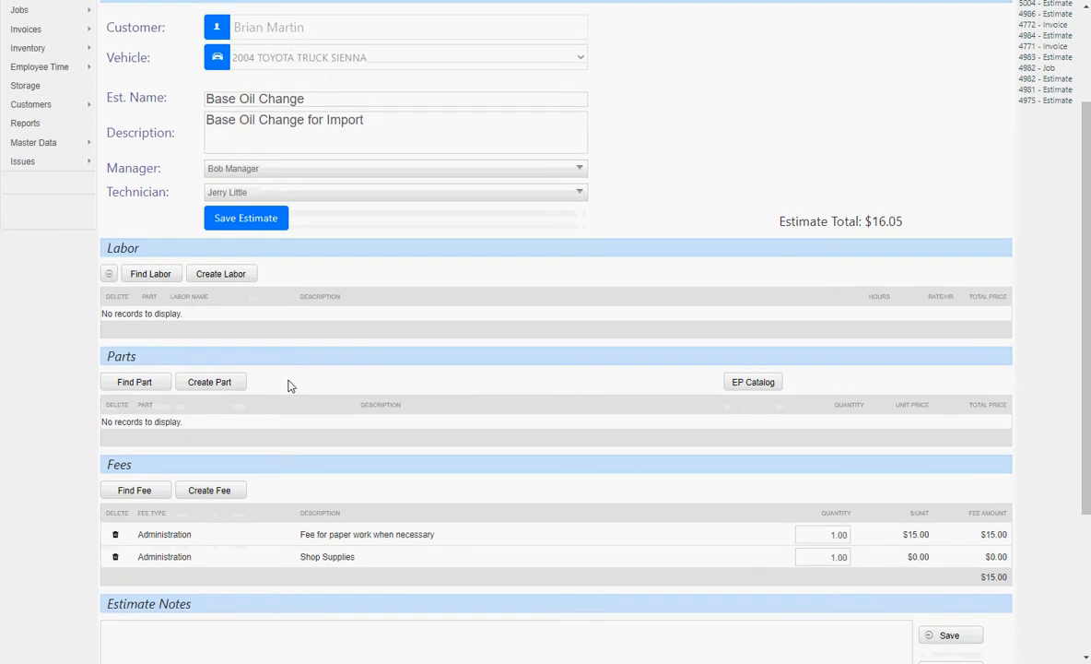
click(109, 276)
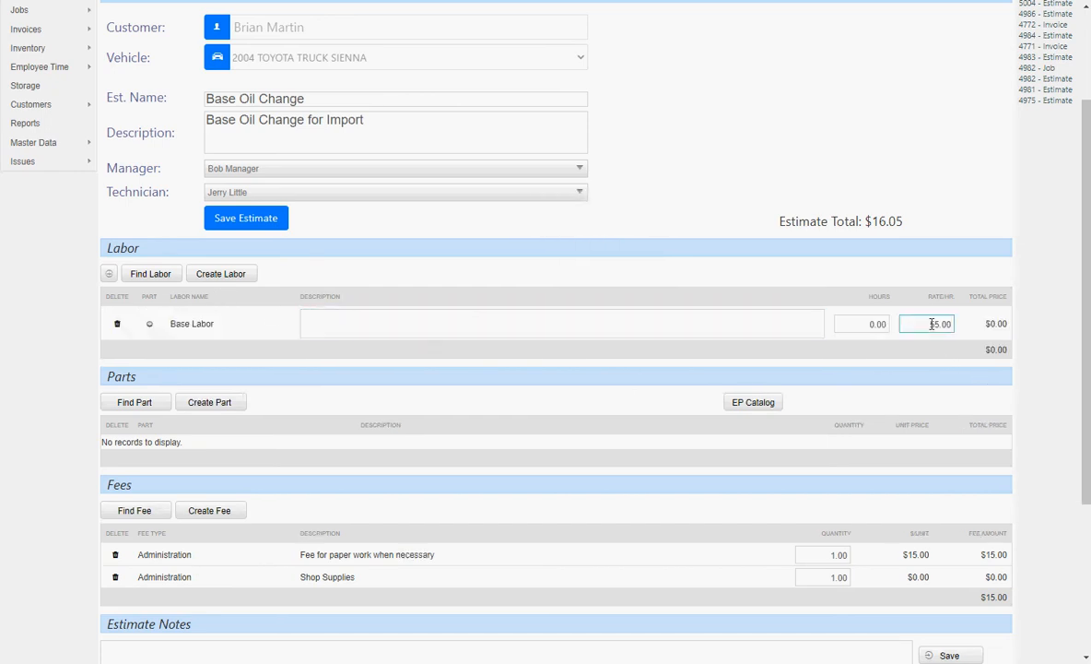
click(739, 312)
click(710, 316)
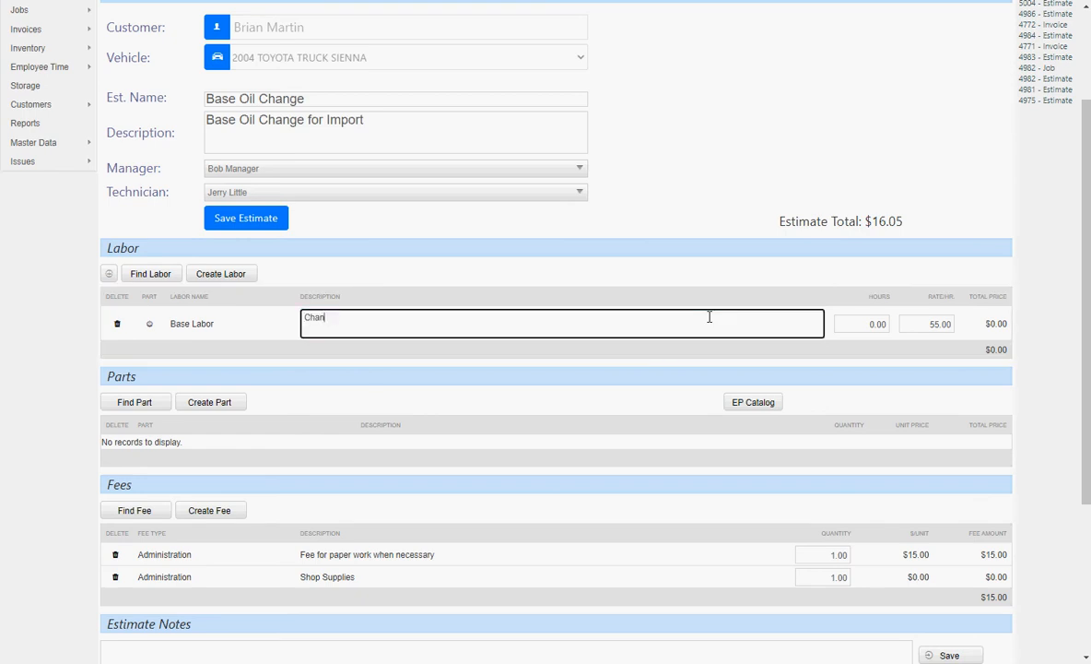
key(Tab)
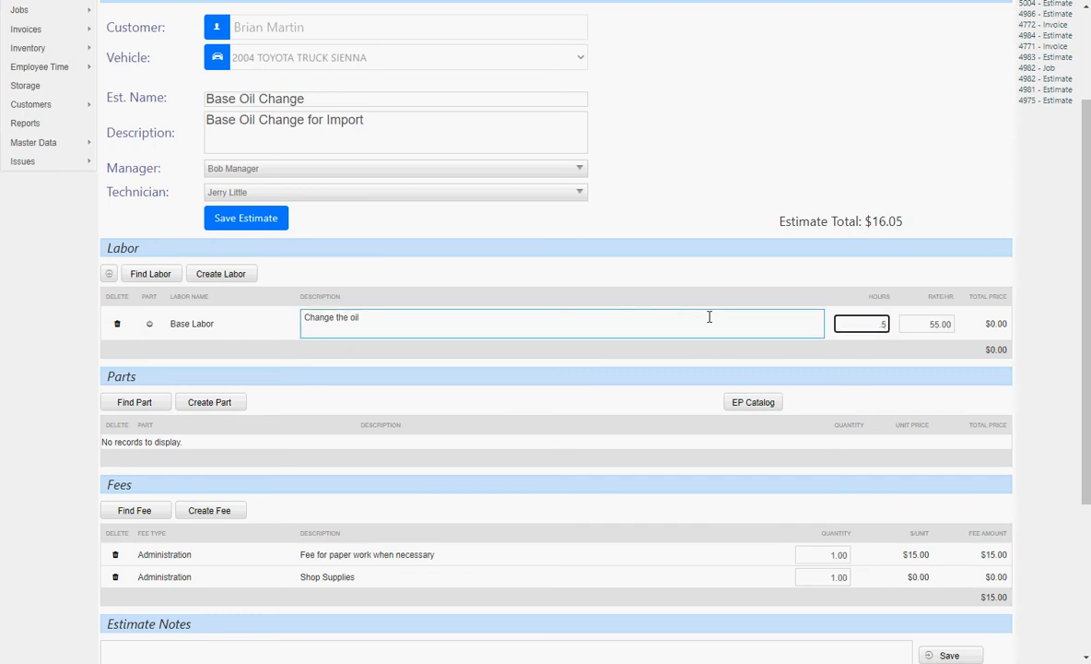
key(Tab)
click(254, 228)
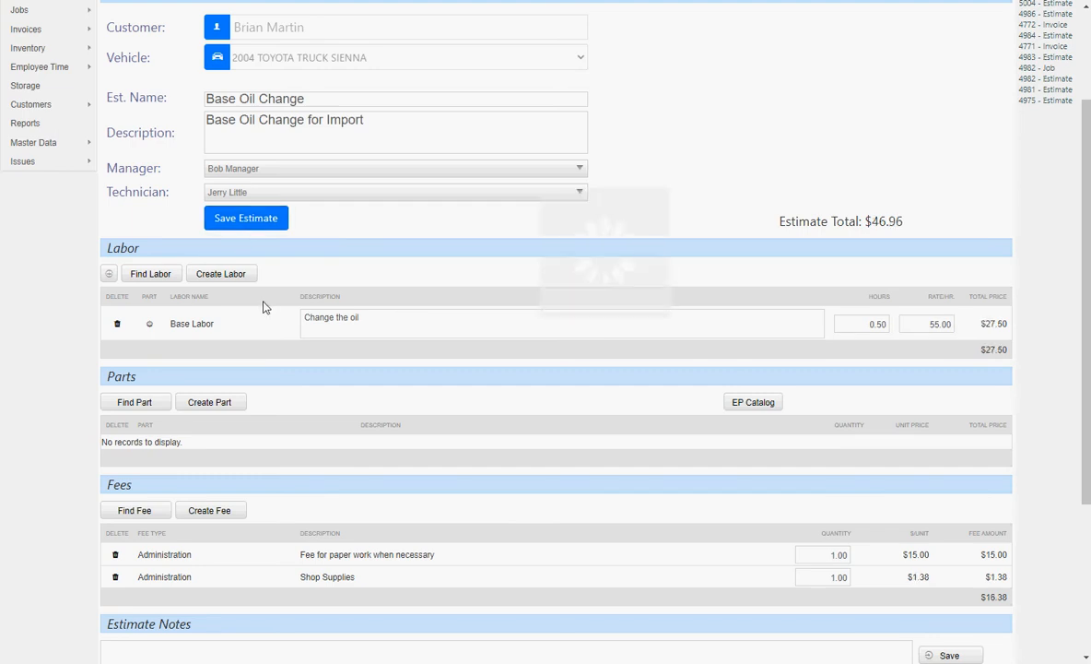
Step: Add a 'Wash the car' labor line at 0.25 hours and save the estimate
click(110, 274)
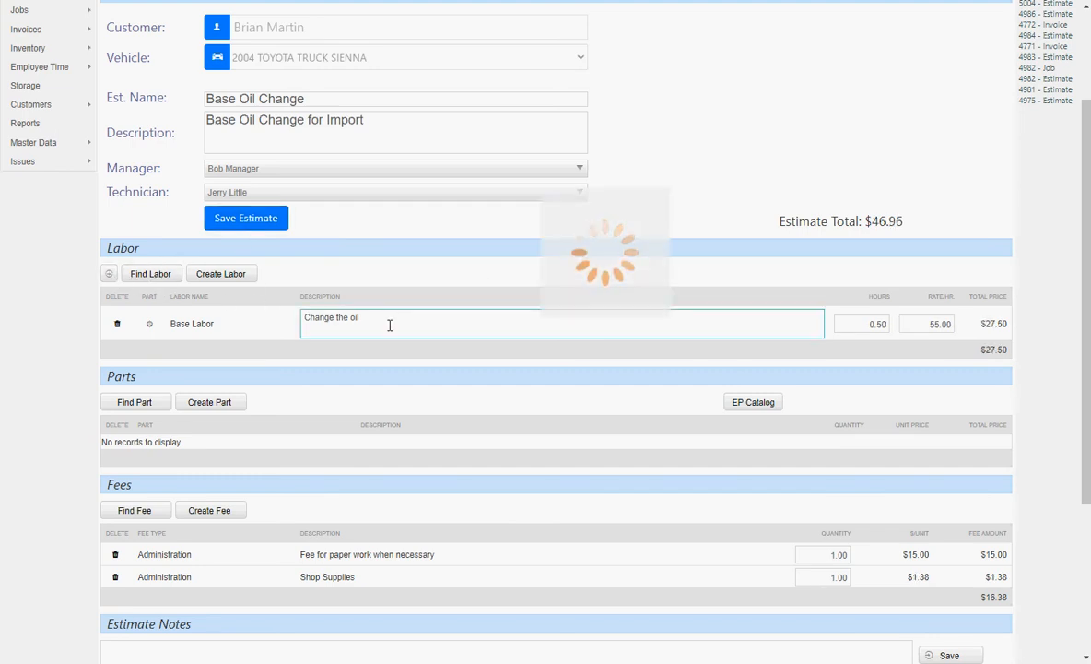
click(372, 351)
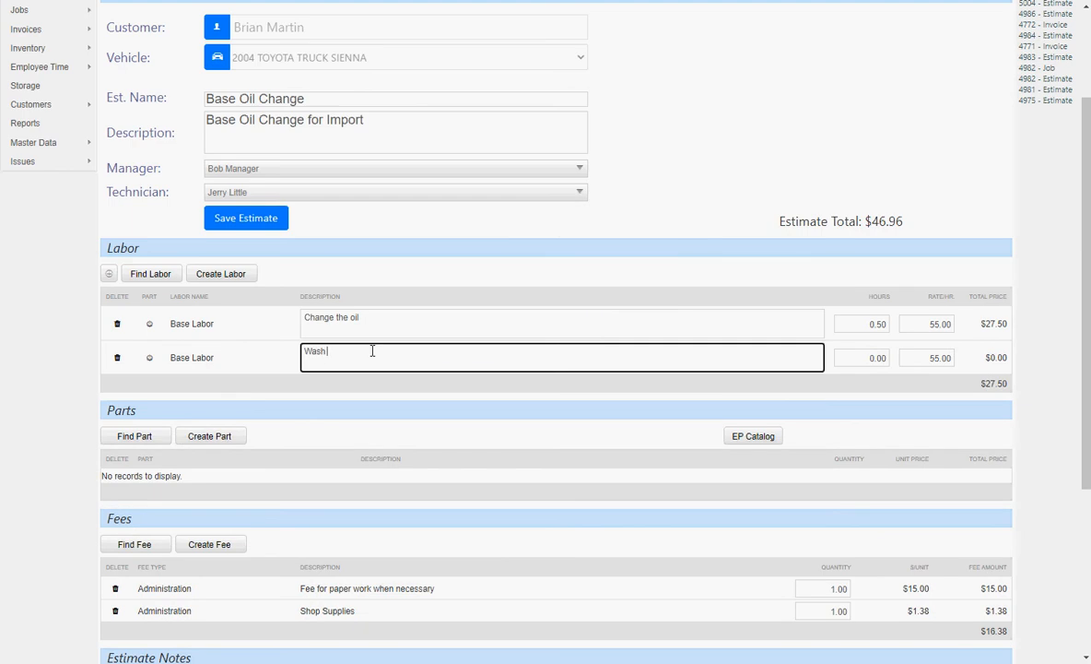
text(Wash the car)
key(Tab)
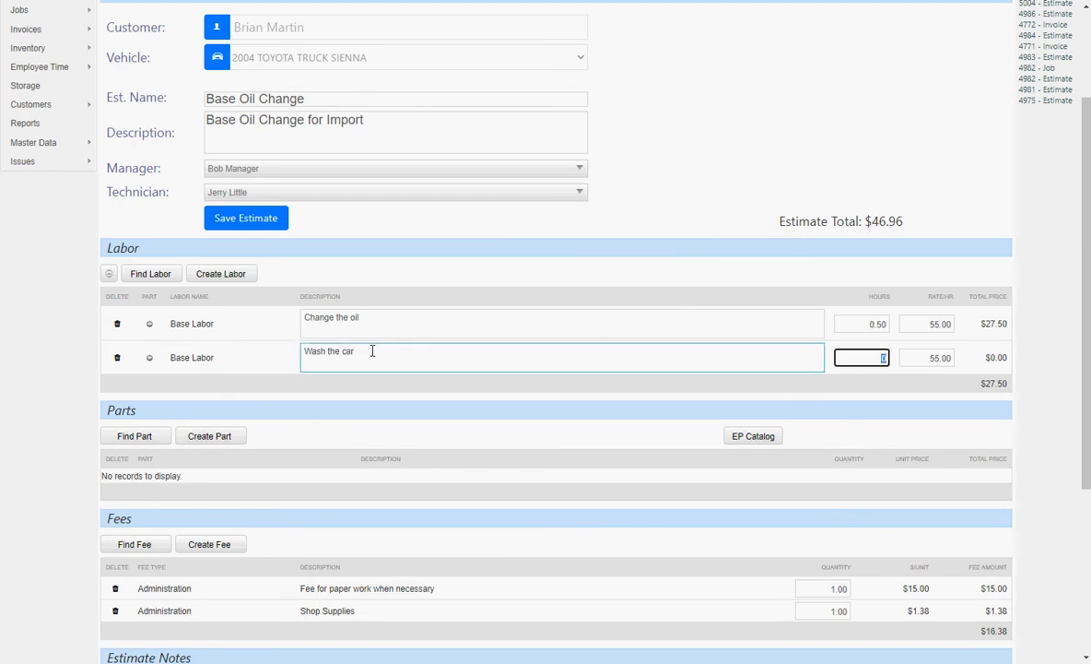
text(.25)
click(222, 219)
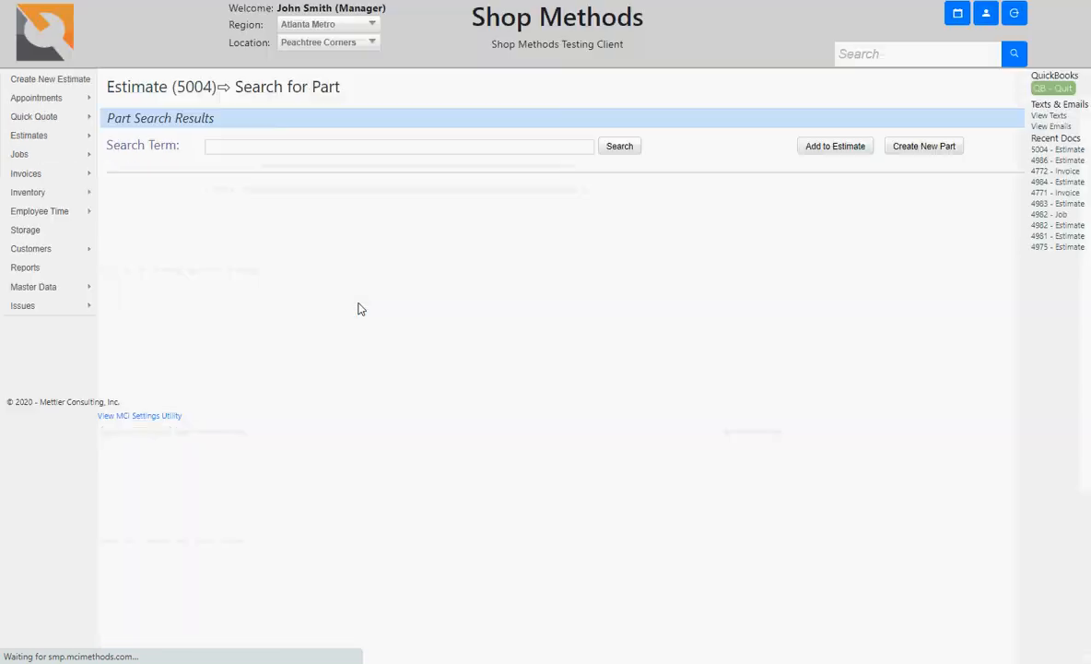
Step: Search parts for 'oil' and add 10w40 Oil, Oil Filter and Oil Plug to the estimate
click(261, 150)
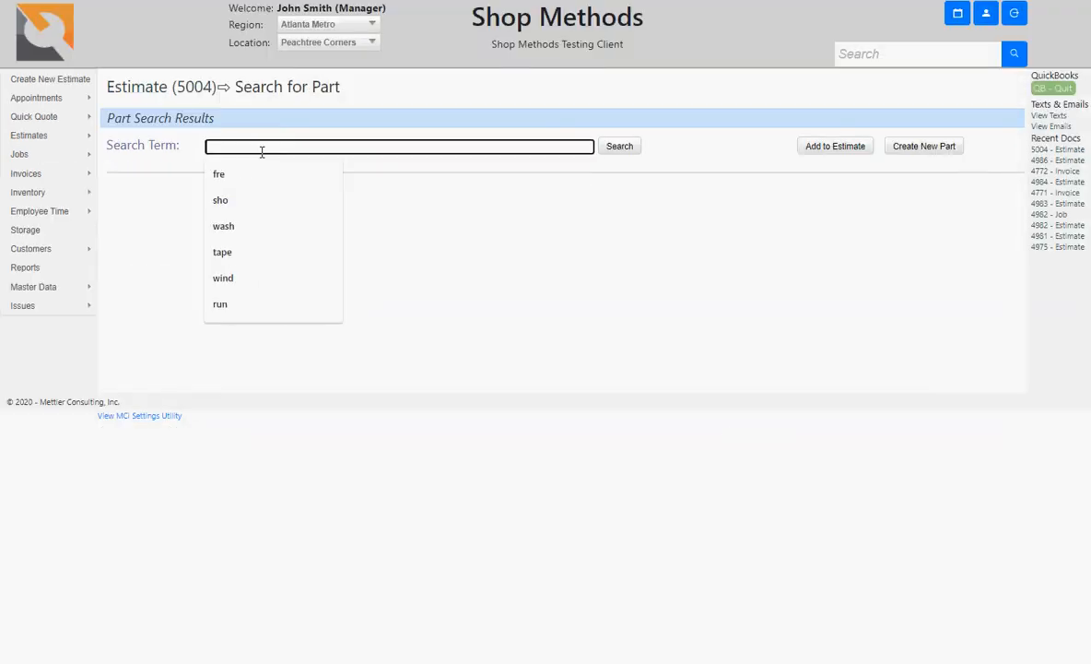
text(oil)
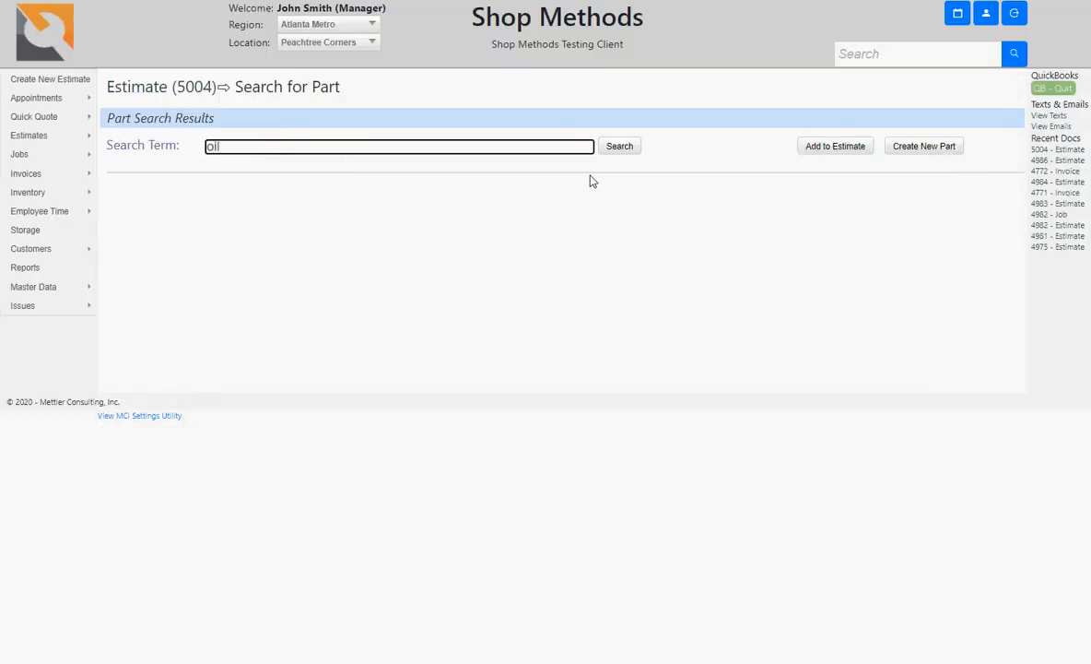
click(621, 147)
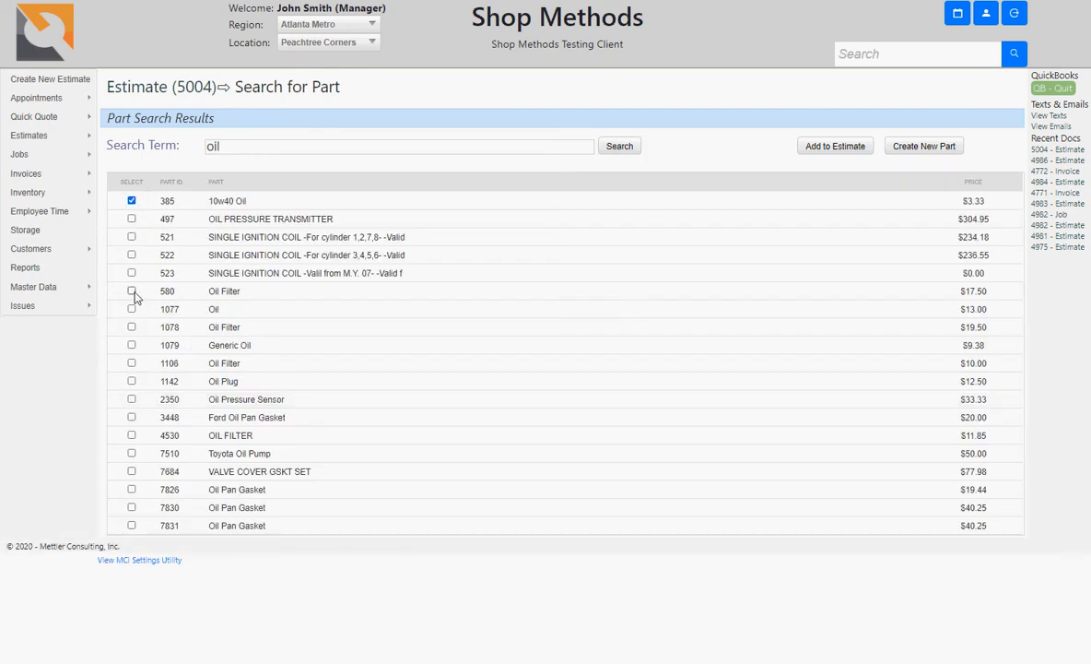
click(131, 382)
click(850, 153)
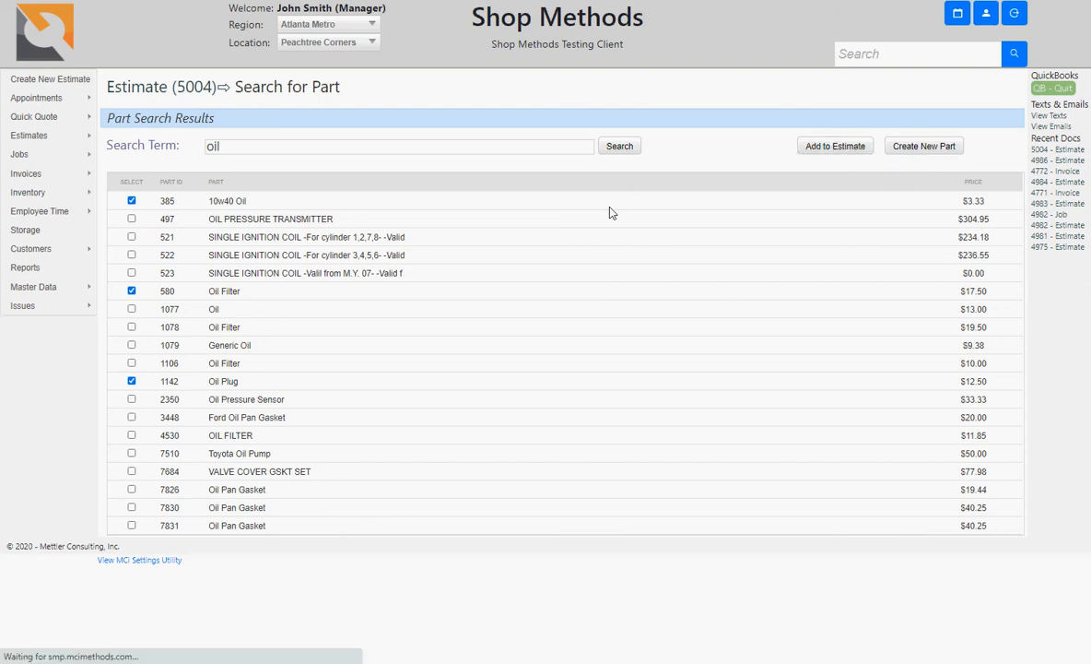
Step: Delete the Oil Plug part, then leave Create Part unused and return to estimate 5004
scroll(305, 388, down, 3)
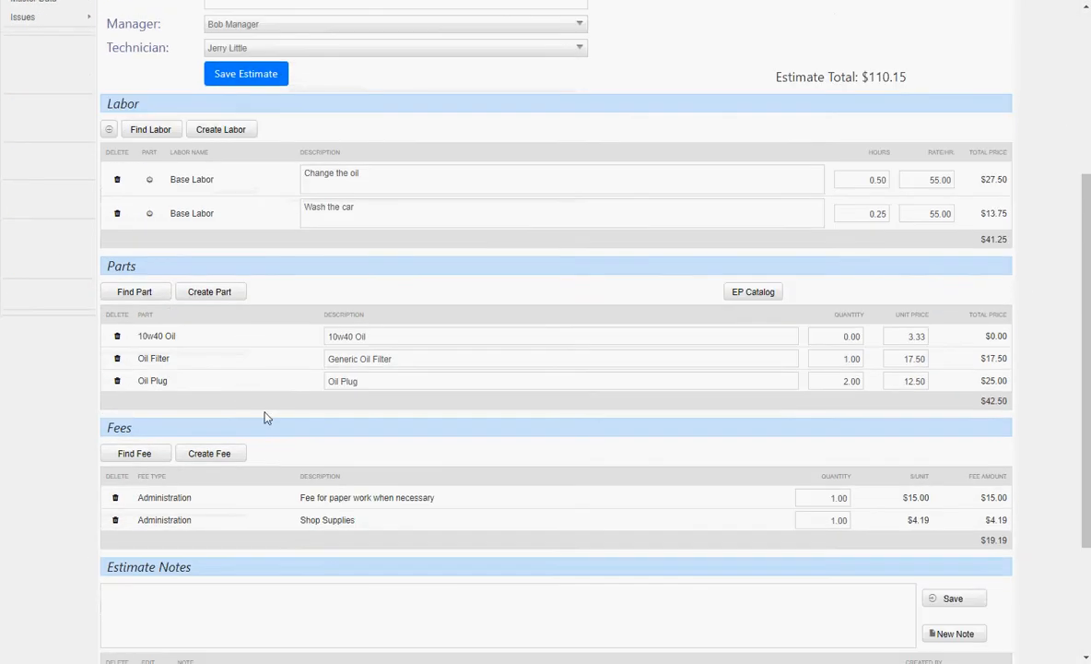
click(117, 383)
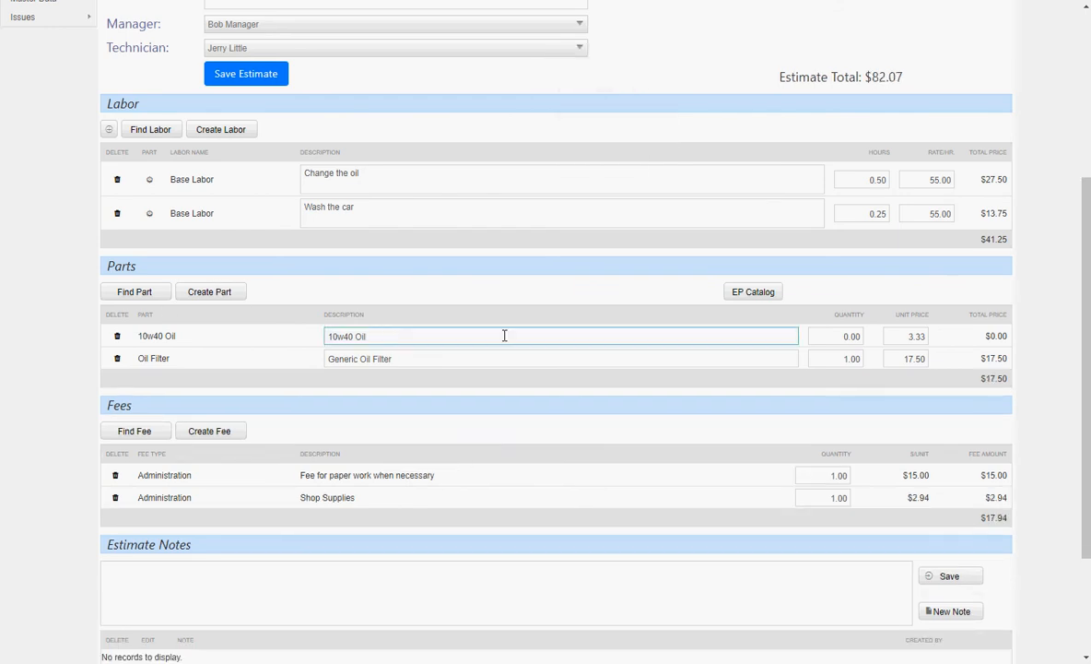
click(222, 295)
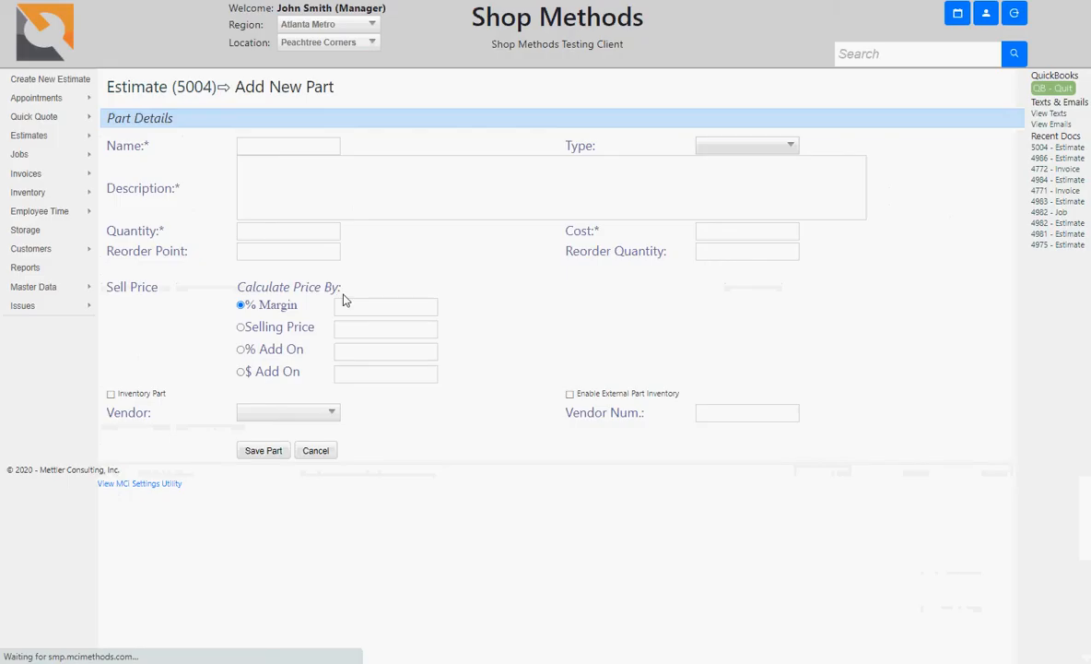
click(156, 87)
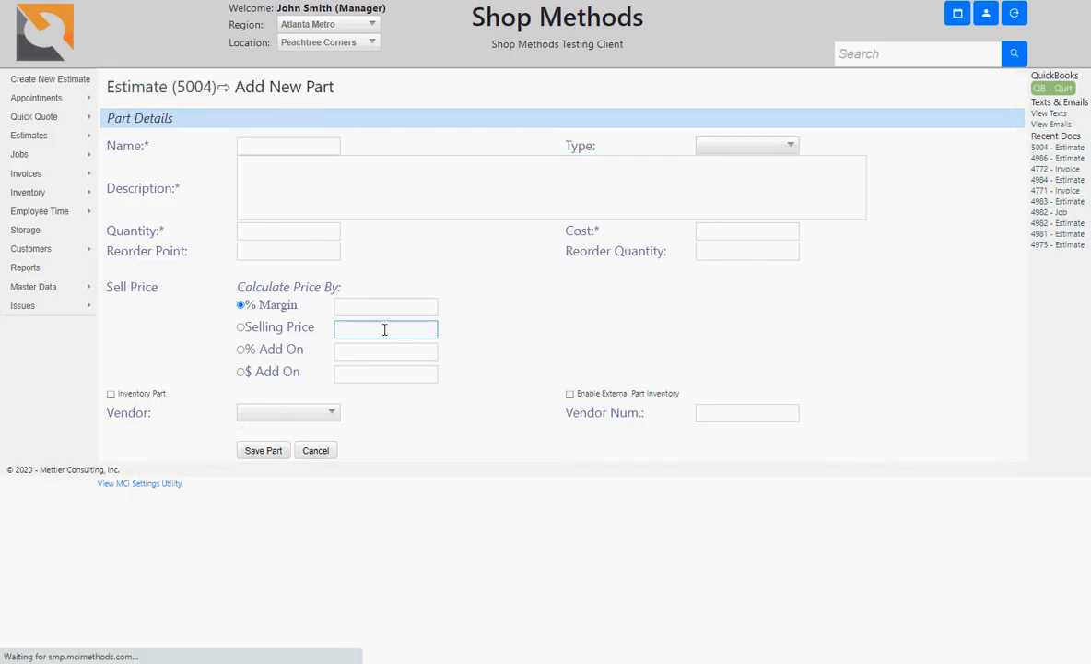
scroll(253, 496, down, 1)
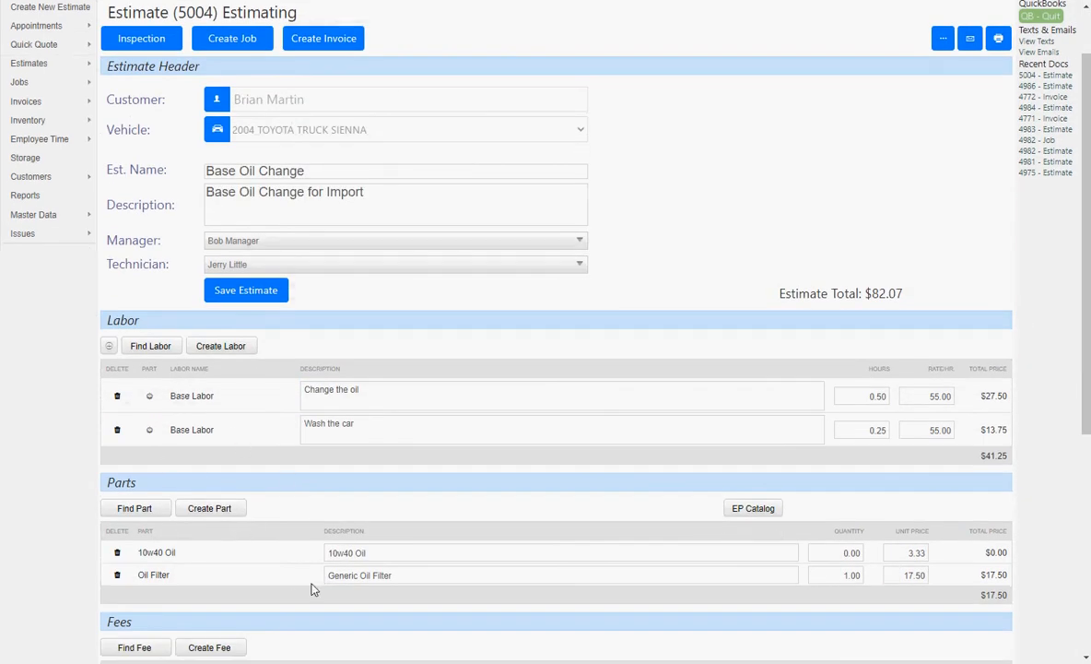
scroll(311, 588, down, 2)
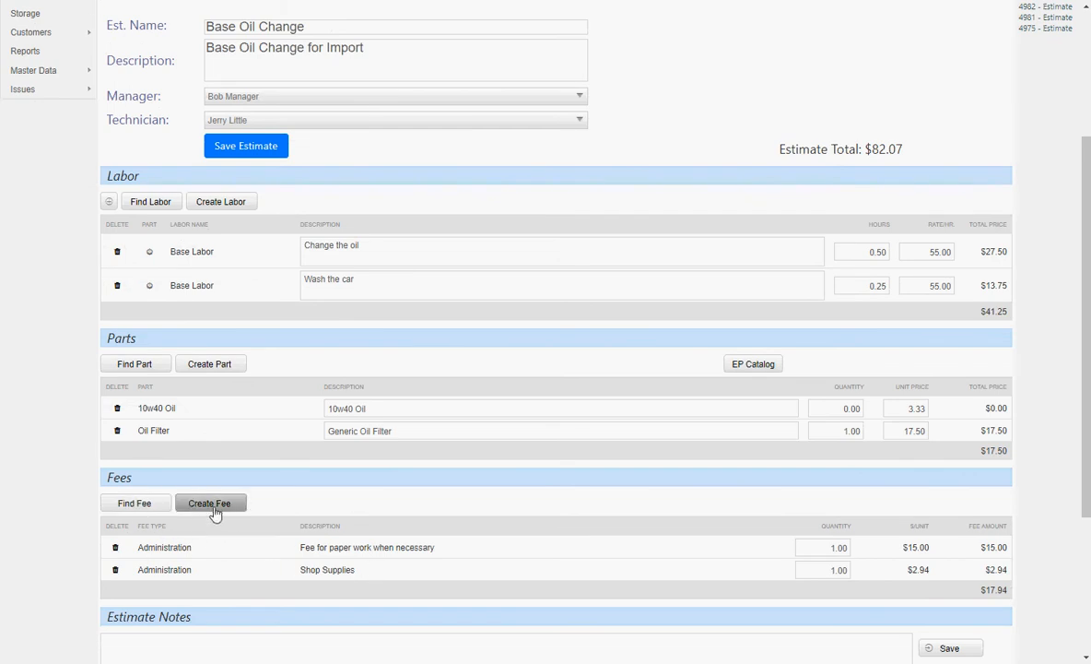
Step: Save the first estimate note, 'These are notes for the estimate'
scroll(501, 513, down, 2)
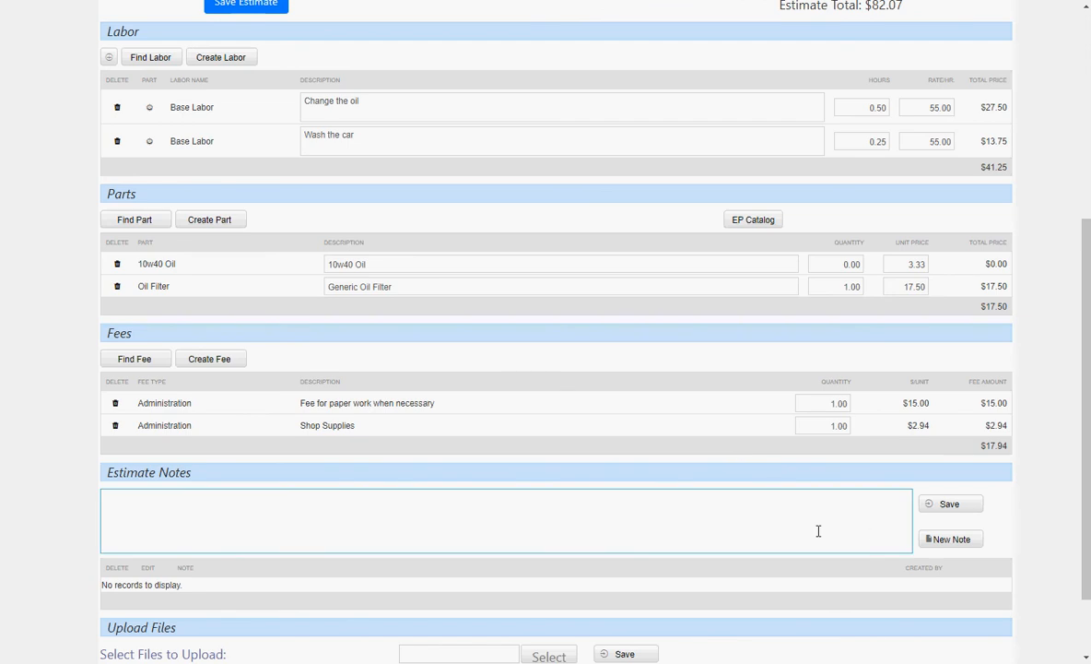
click(510, 523)
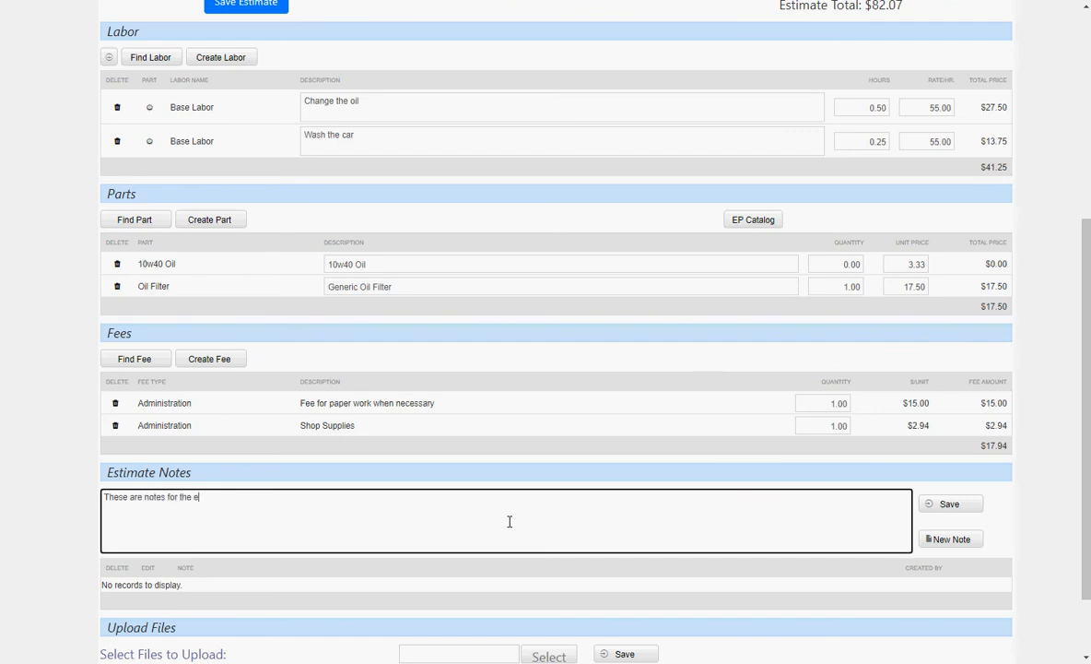
key(Tab)
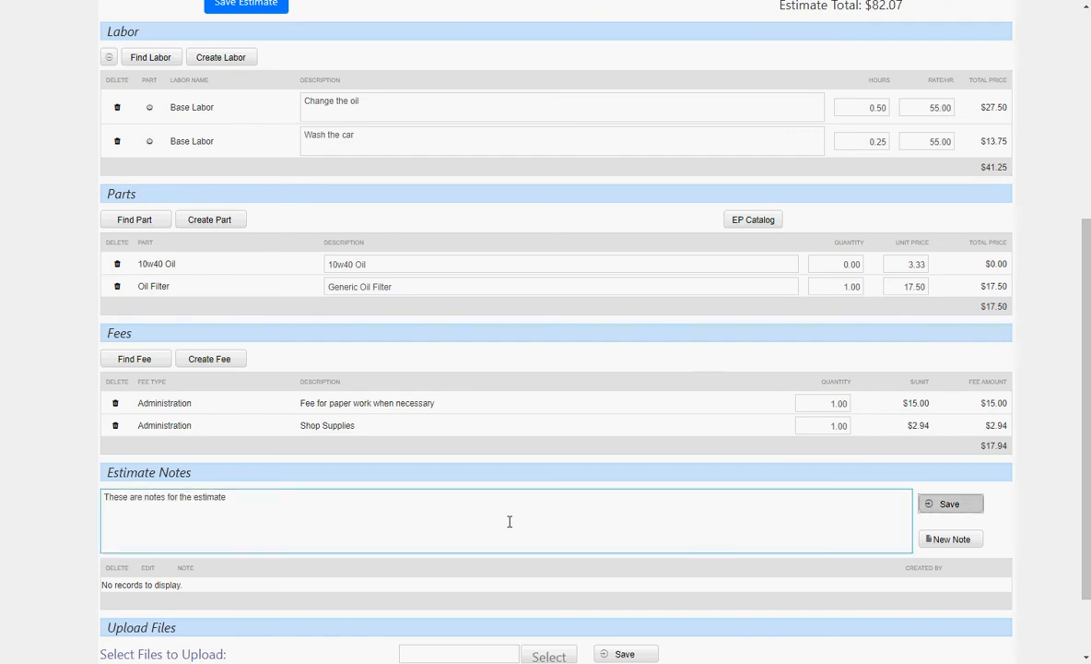
key(Return)
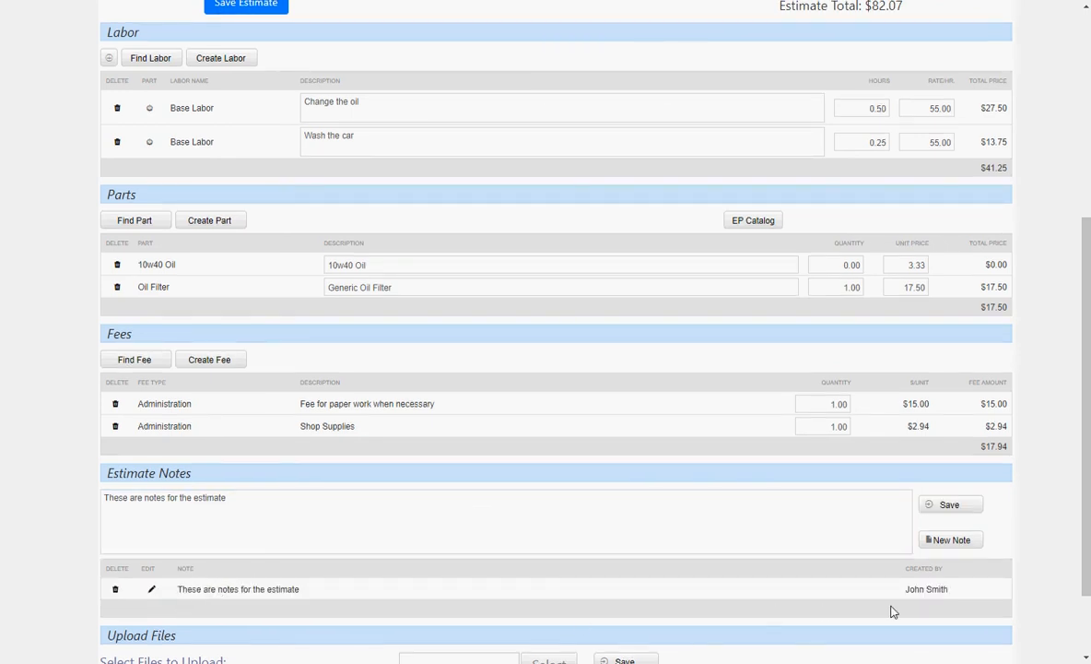
Step: Add and save a second note, 'This is the second note for this estimate.'
click(931, 543)
click(246, 524)
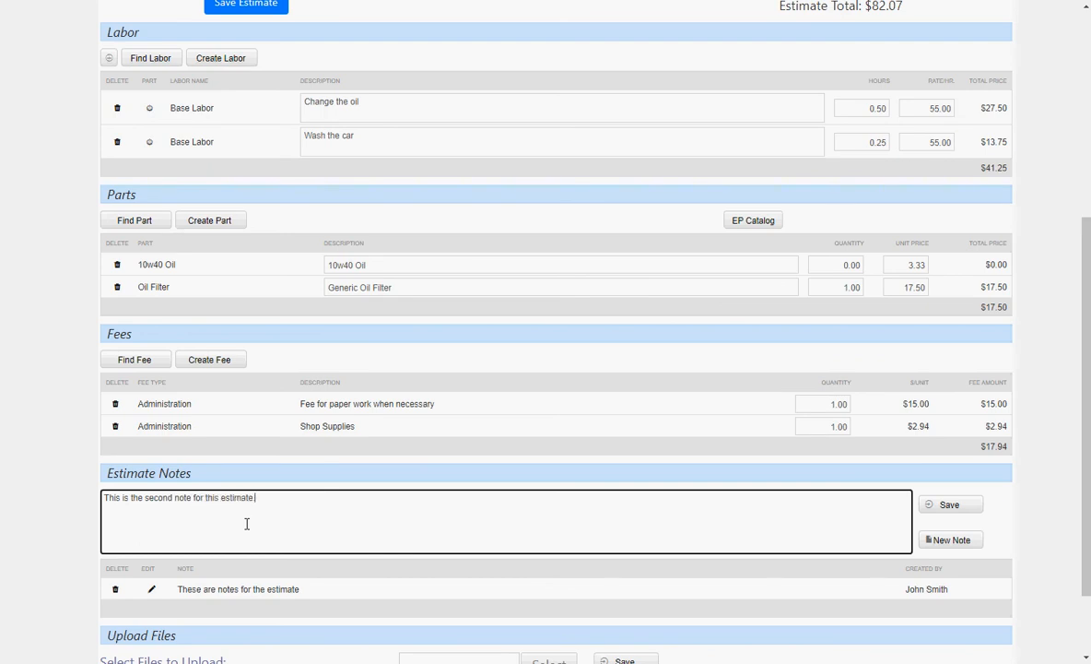
click(945, 505)
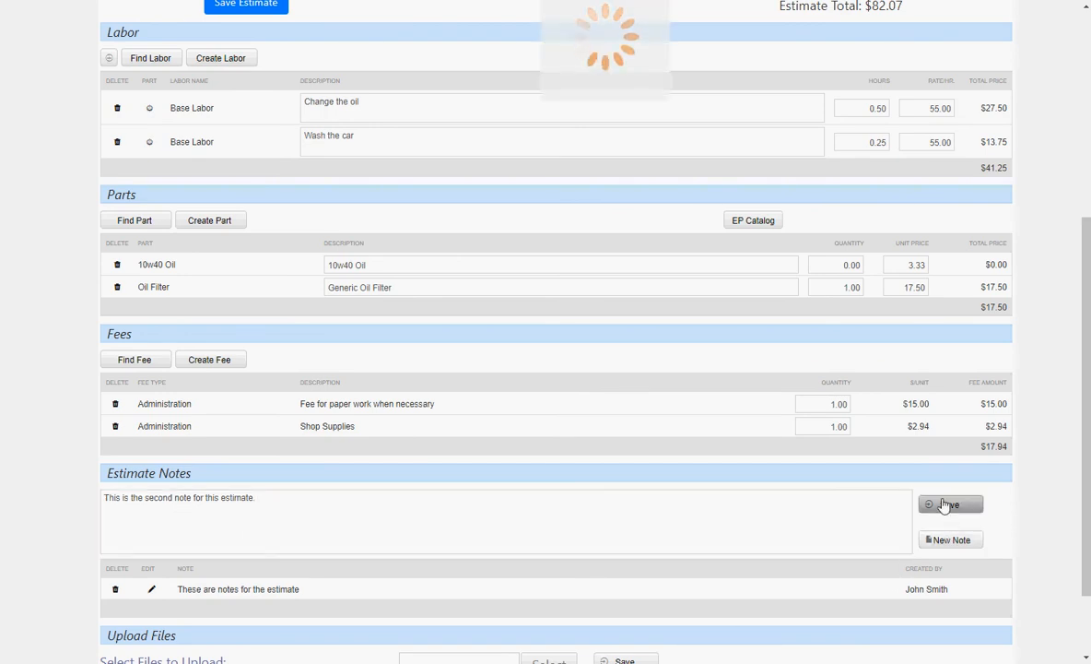
scroll(564, 328, down, 2)
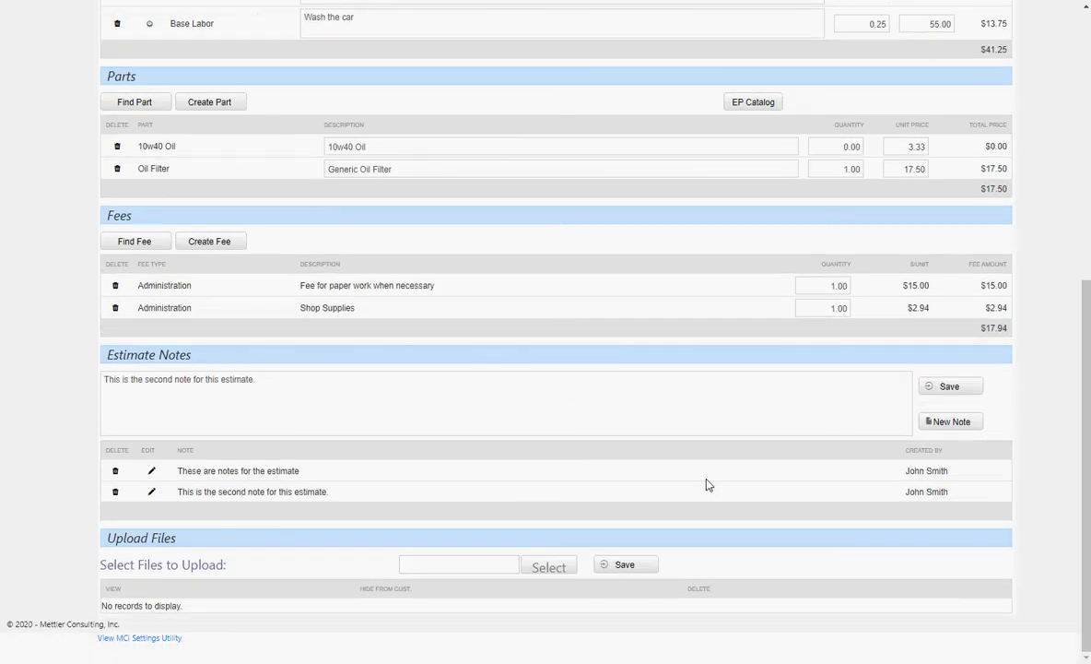
Step: Upload photos 20180708_084312, 20170904_100133 and 20181001_211114 to estimate 5004
click(556, 575)
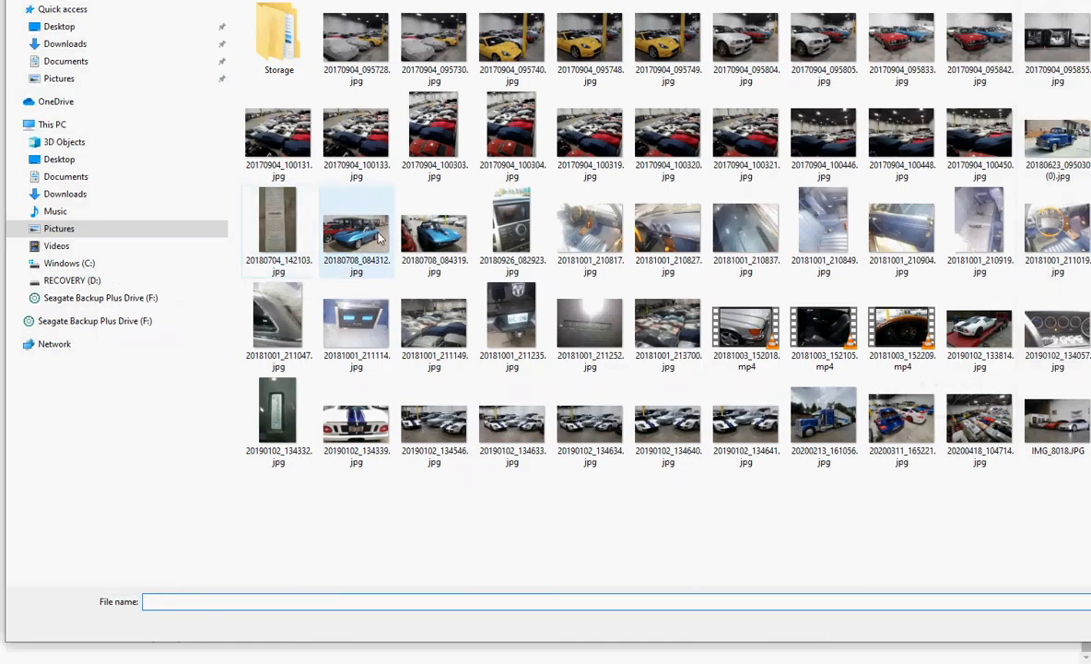
click(378, 238)
ctrl+click(357, 138)
ctrl+click(375, 333)
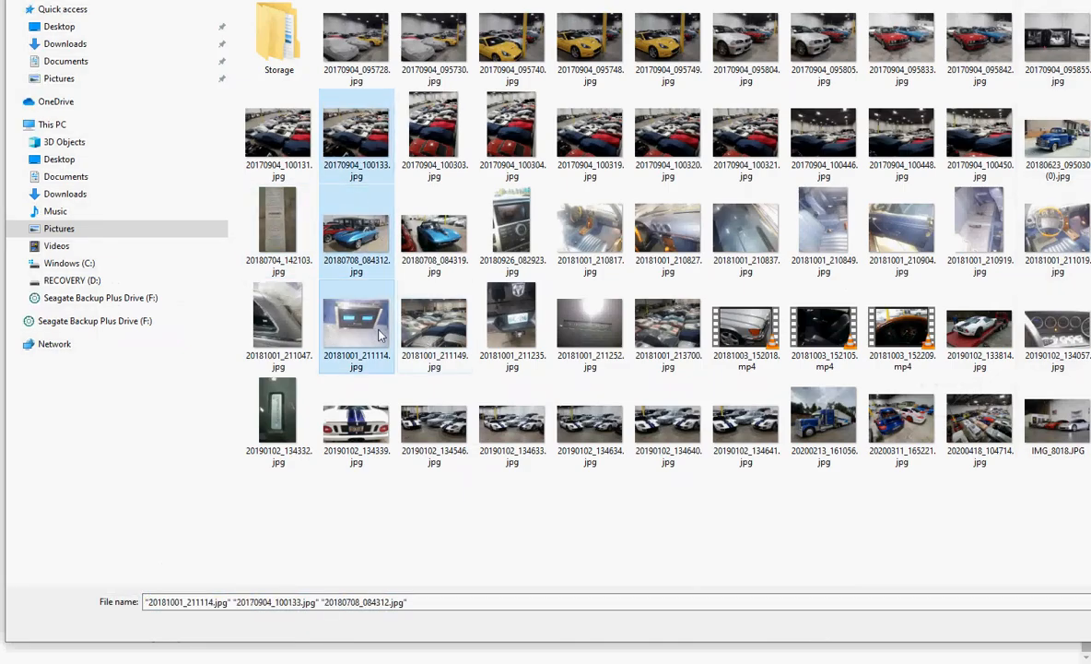
key(Return)
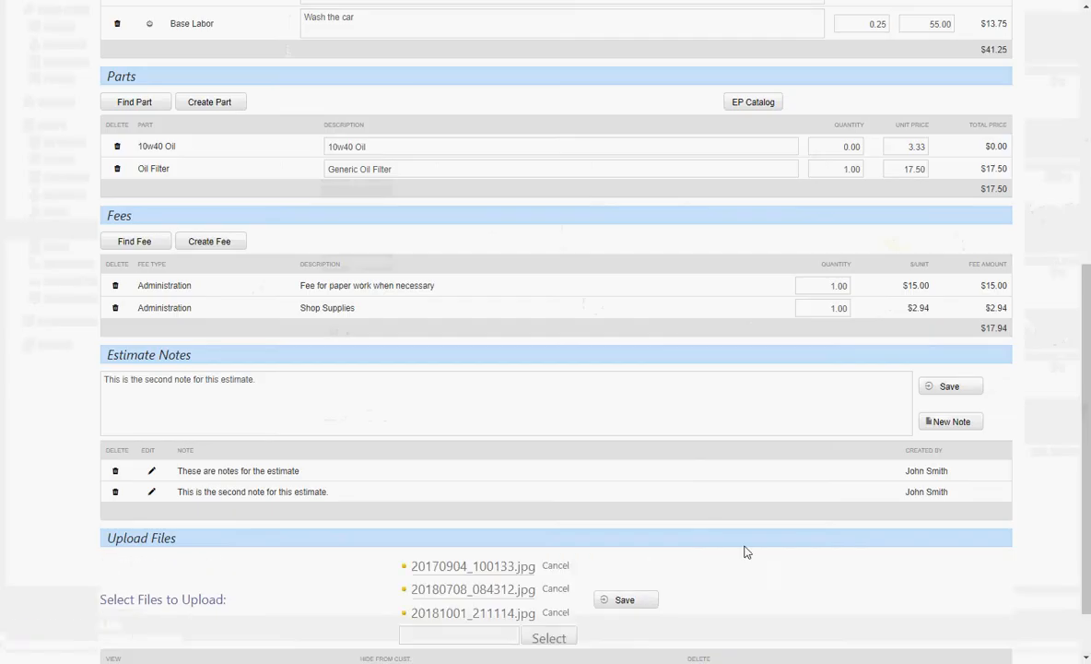
scroll(616, 504, down, 3)
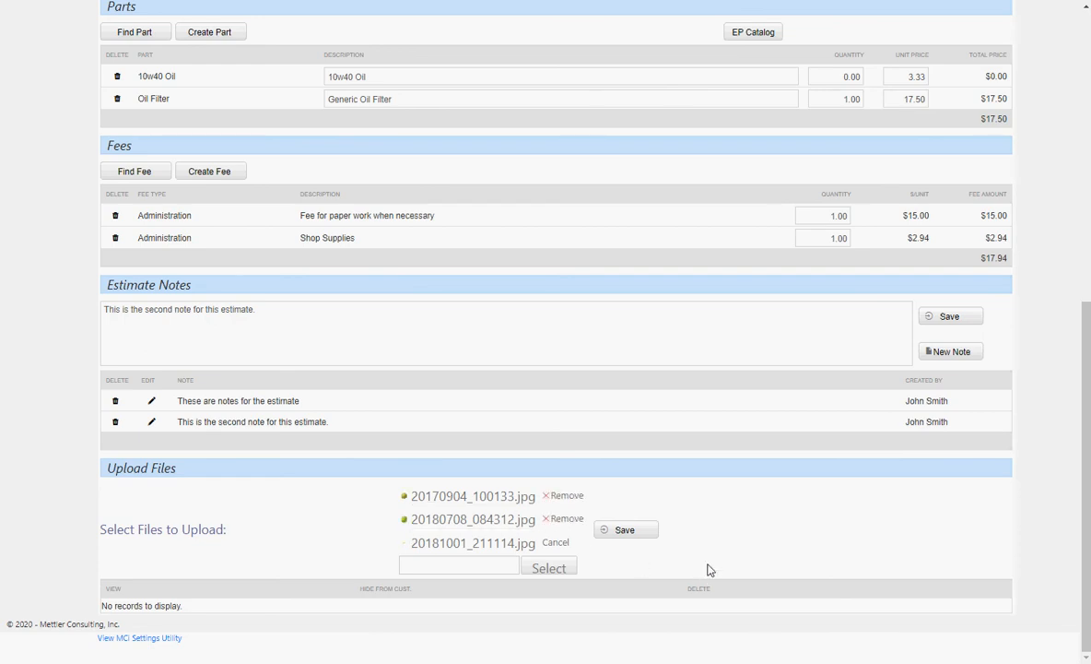
click(646, 531)
scroll(682, 495, down, 1)
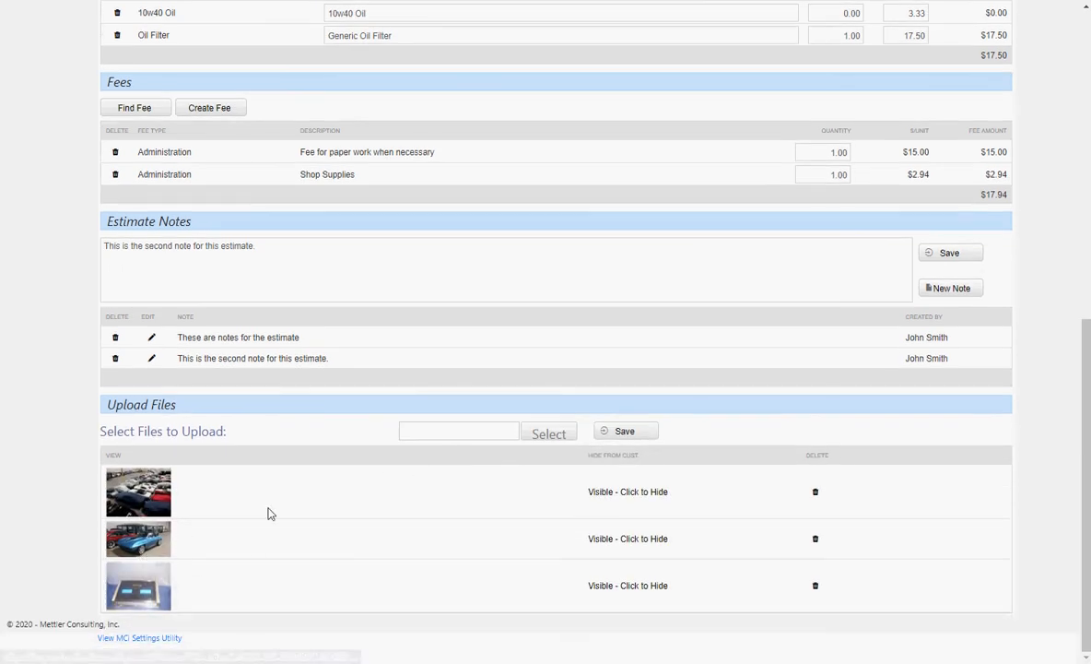
scroll(498, 510, up, 3)
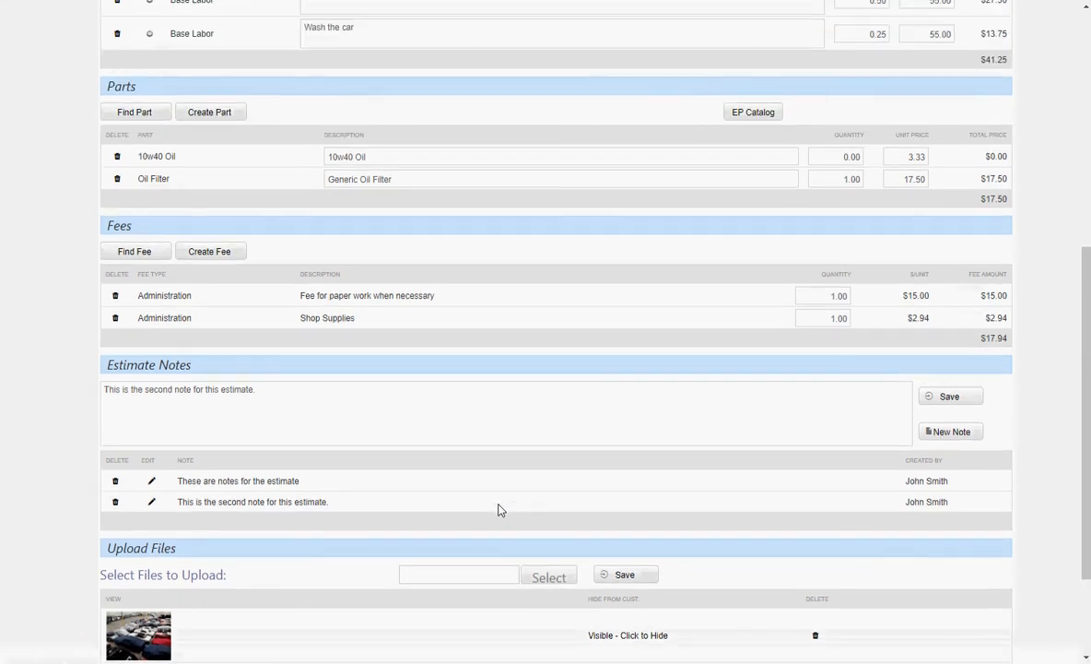
scroll(495, 500, up, 4)
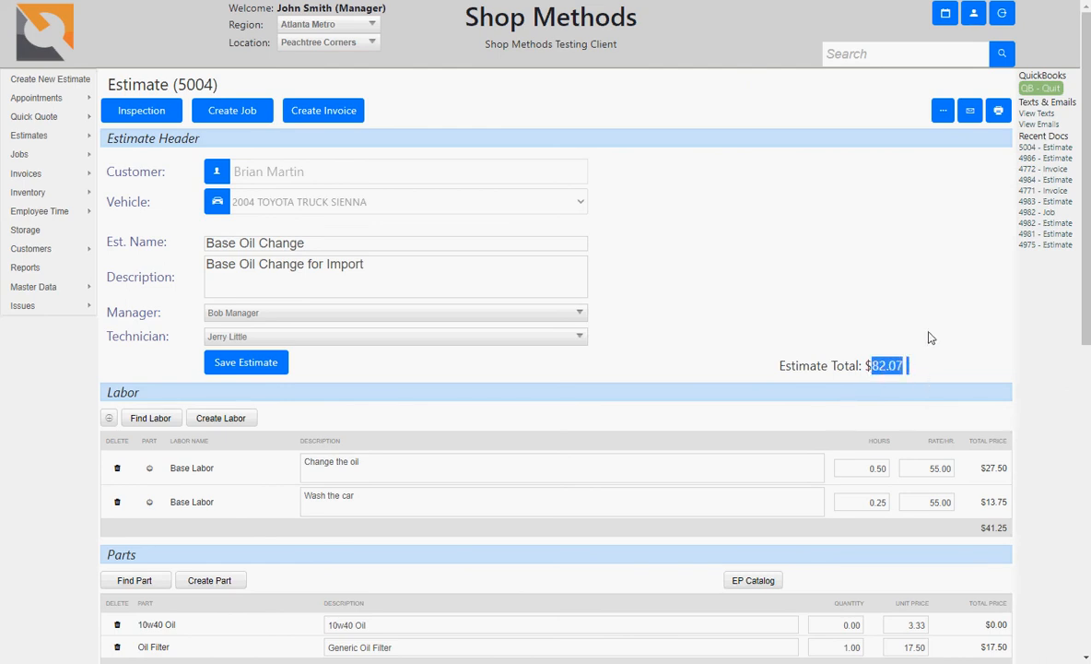
Step: Generate Estimate5004.pdf and scroll through its two pages of labor, parts, fees and notes
click(949, 304)
click(998, 110)
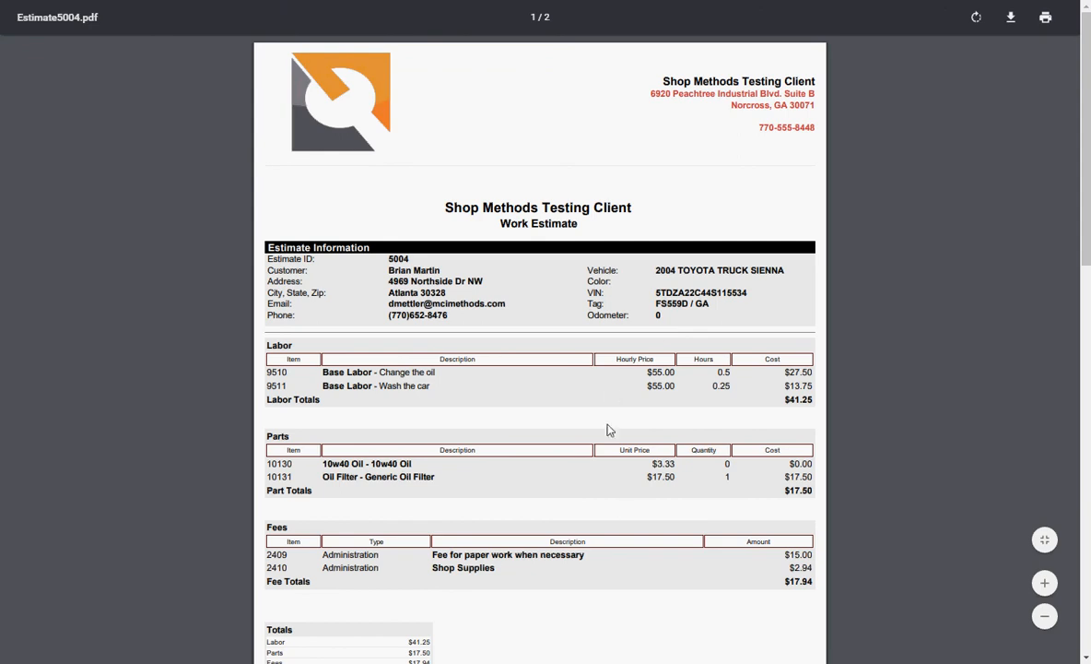
scroll(615, 505, down, 4)
scroll(615, 505, down, 1)
scroll(615, 505, up, 3)
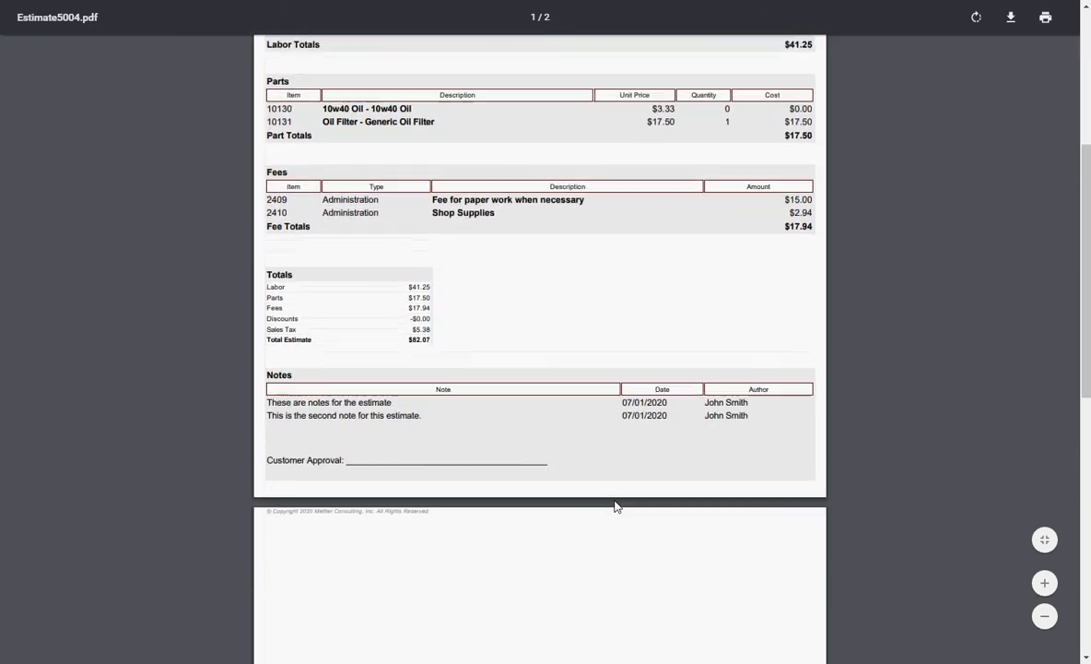
scroll(616, 505, up, 1)
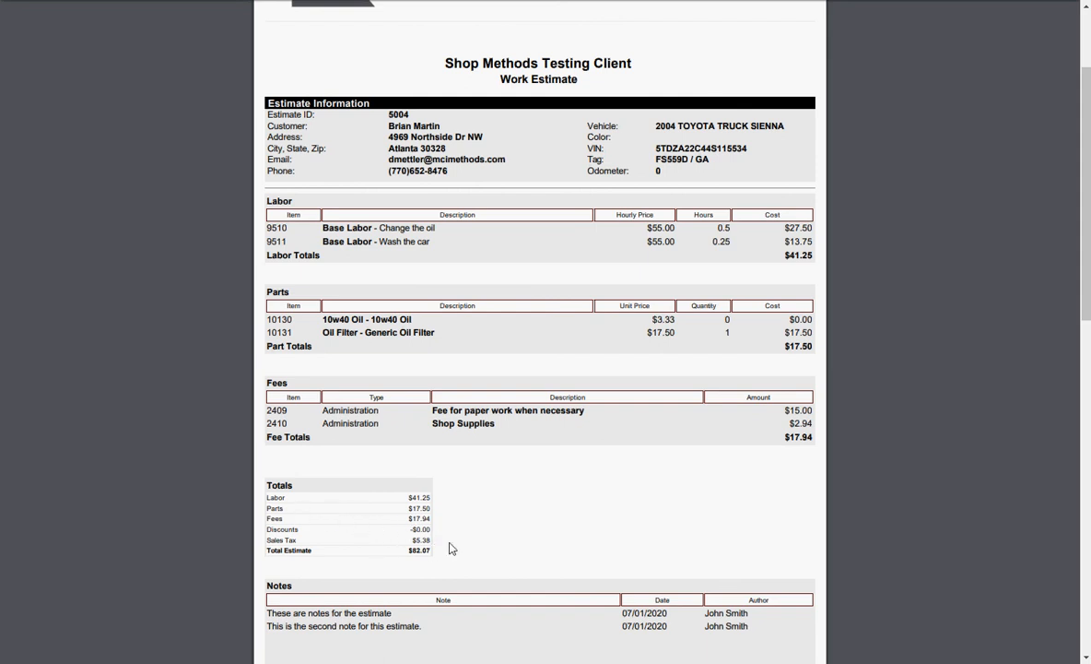
scroll(413, 574, down, 3)
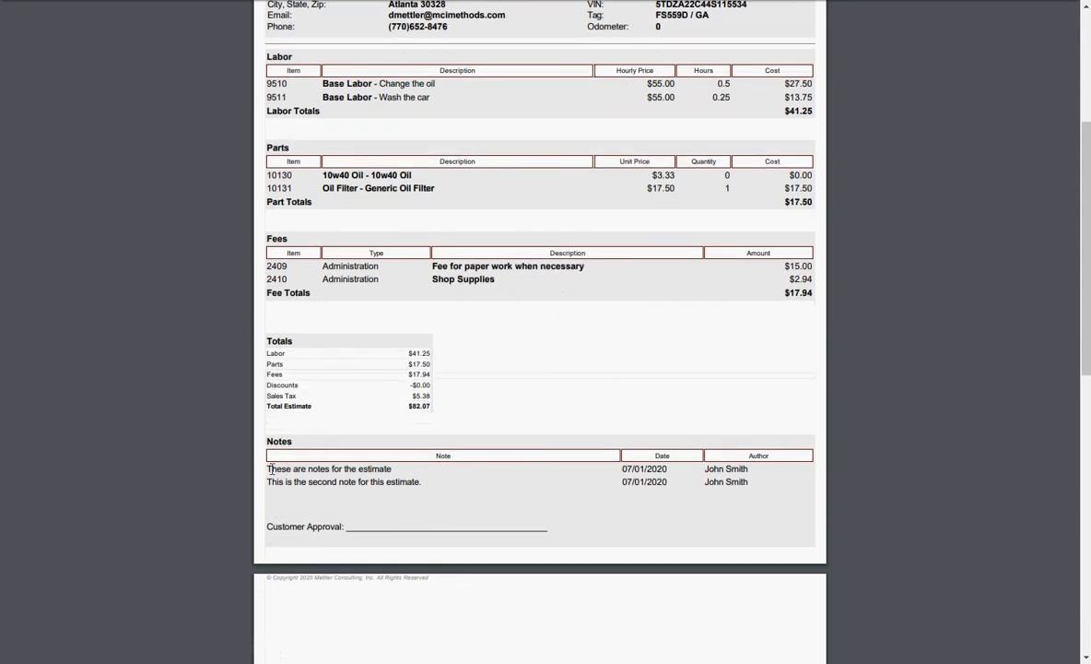
scroll(484, 408, up, 6)
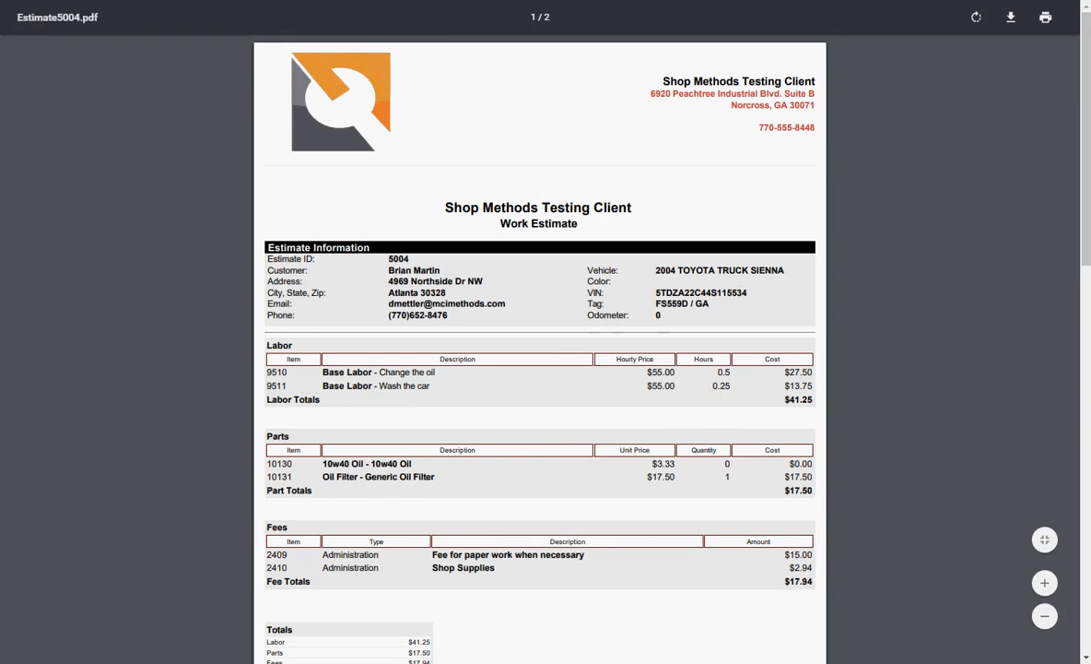
Step: Return to estimate 5004, create invoice 4793, and check its Open status and QB Num. 25089
click(20, 0)
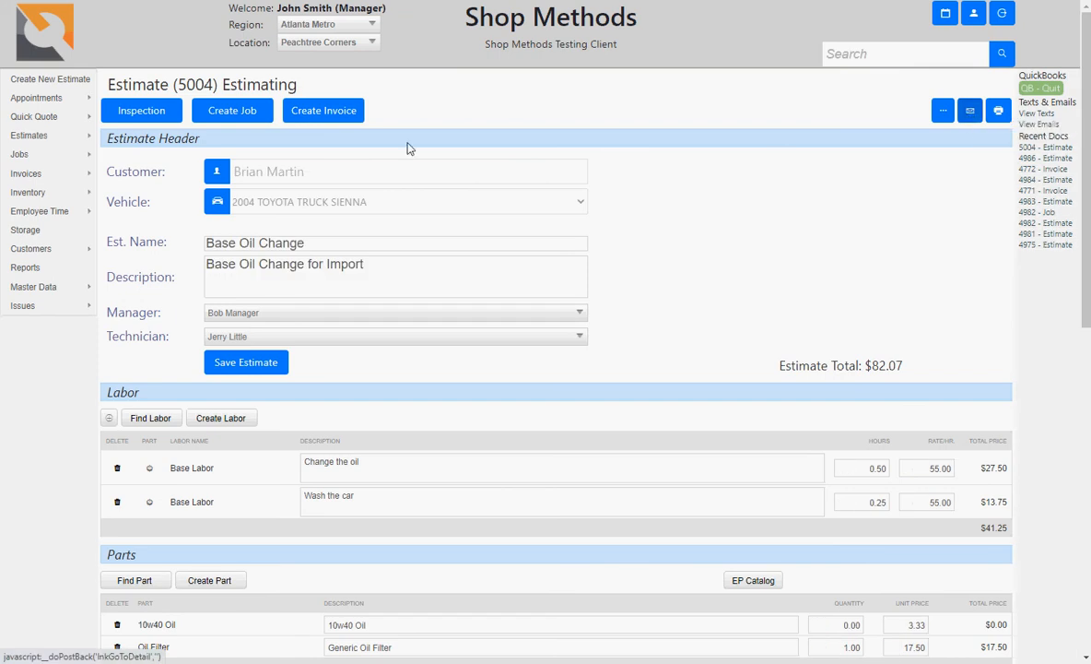
click(328, 115)
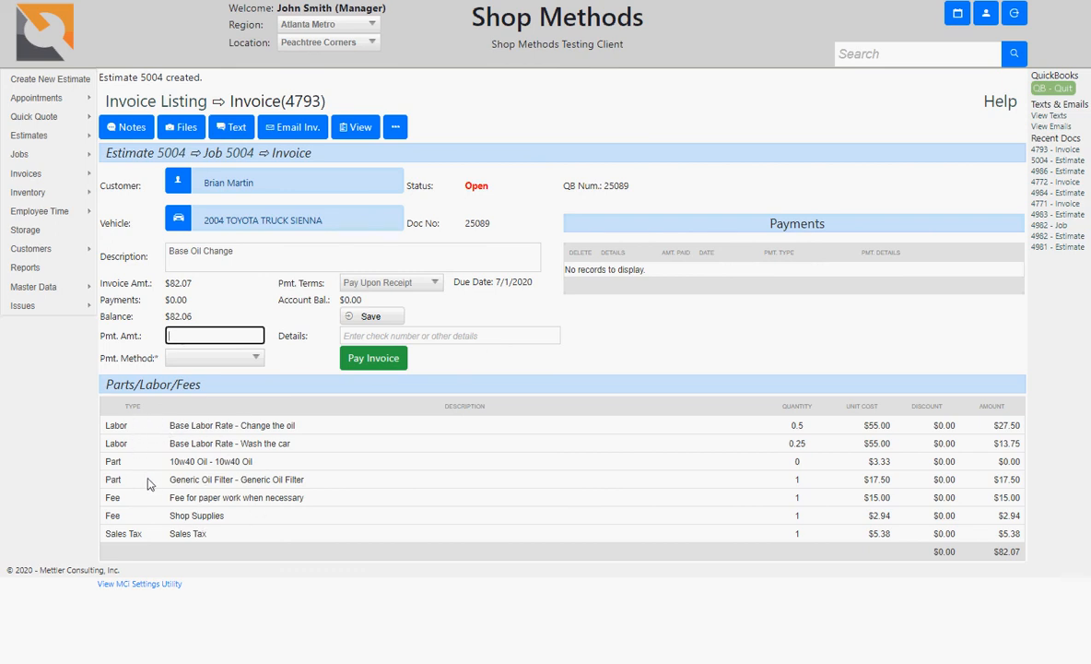
double_click(109, 499)
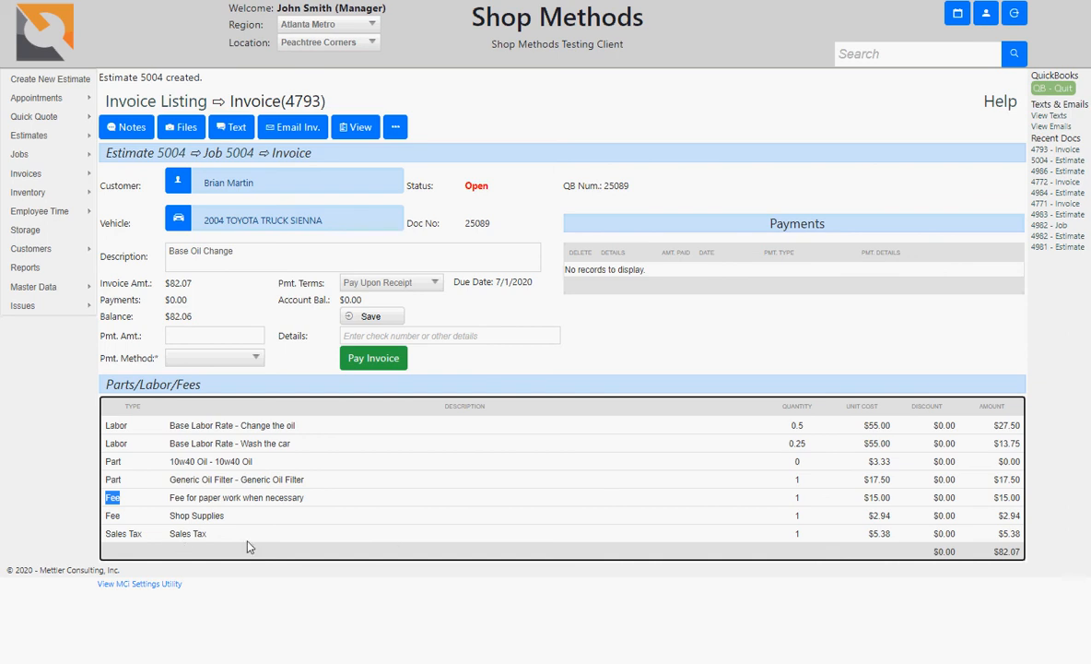
click(578, 352)
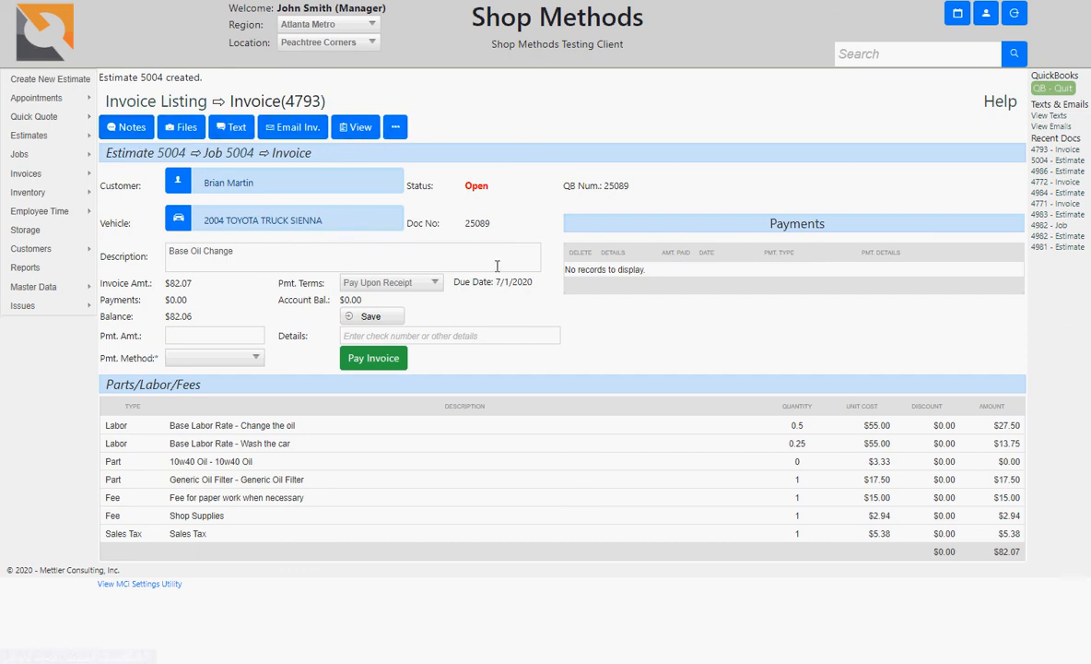
double_click(474, 186)
click(541, 206)
drag(564, 186, 634, 199)
click(644, 192)
Step: Enter an 82.06 payment with Credit Card as the method and submit it with Pay Invoice
click(234, 337)
text(82.06)
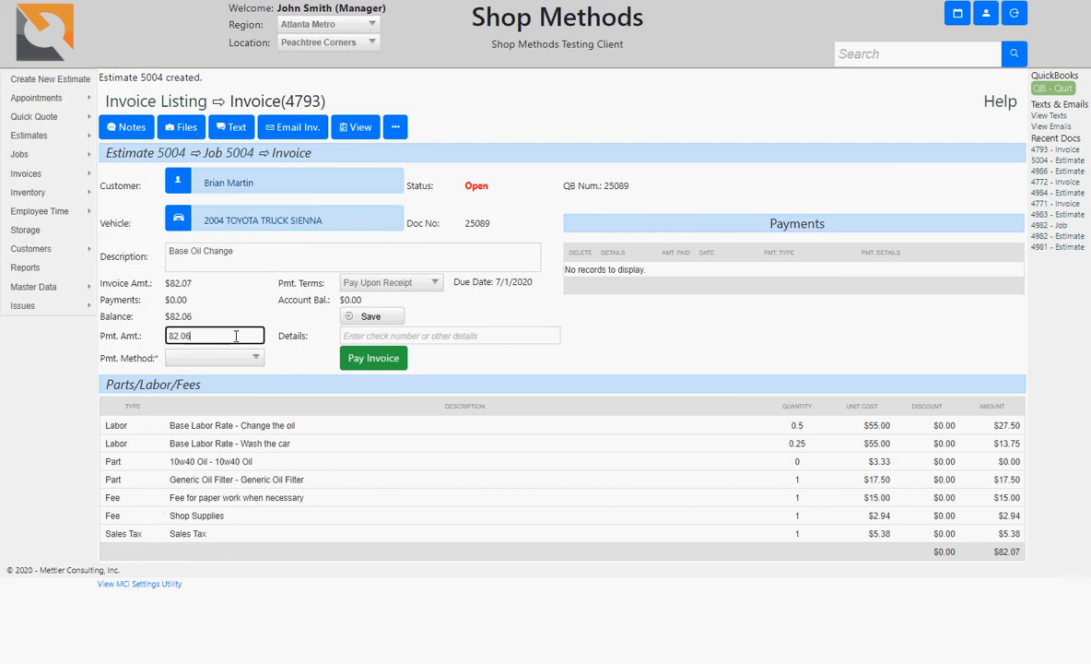
key(Tab)
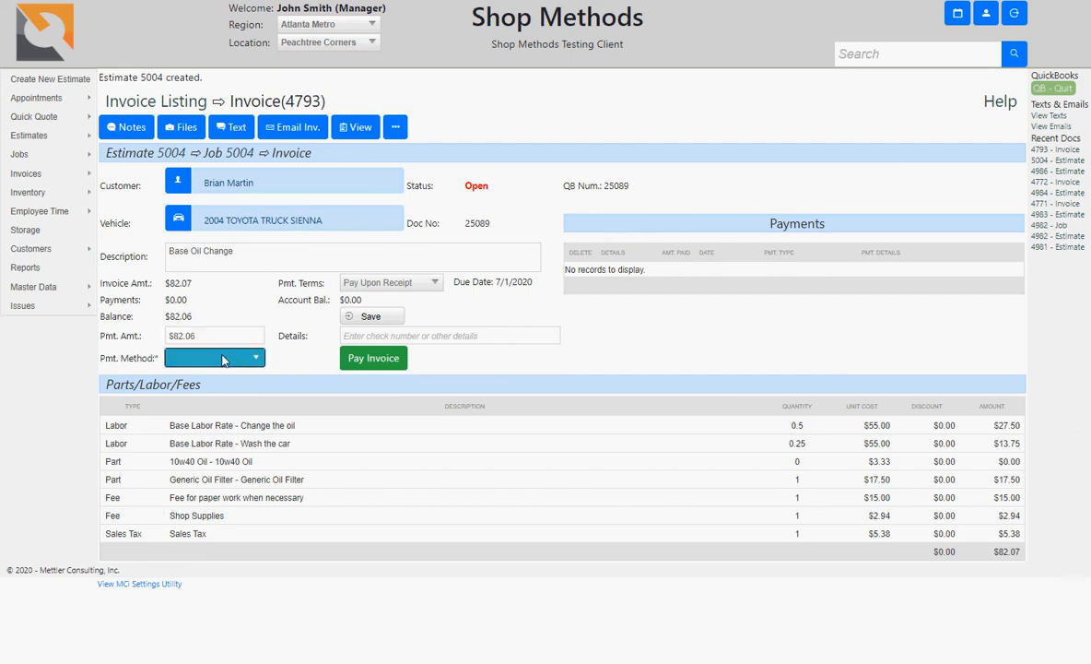
click(224, 358)
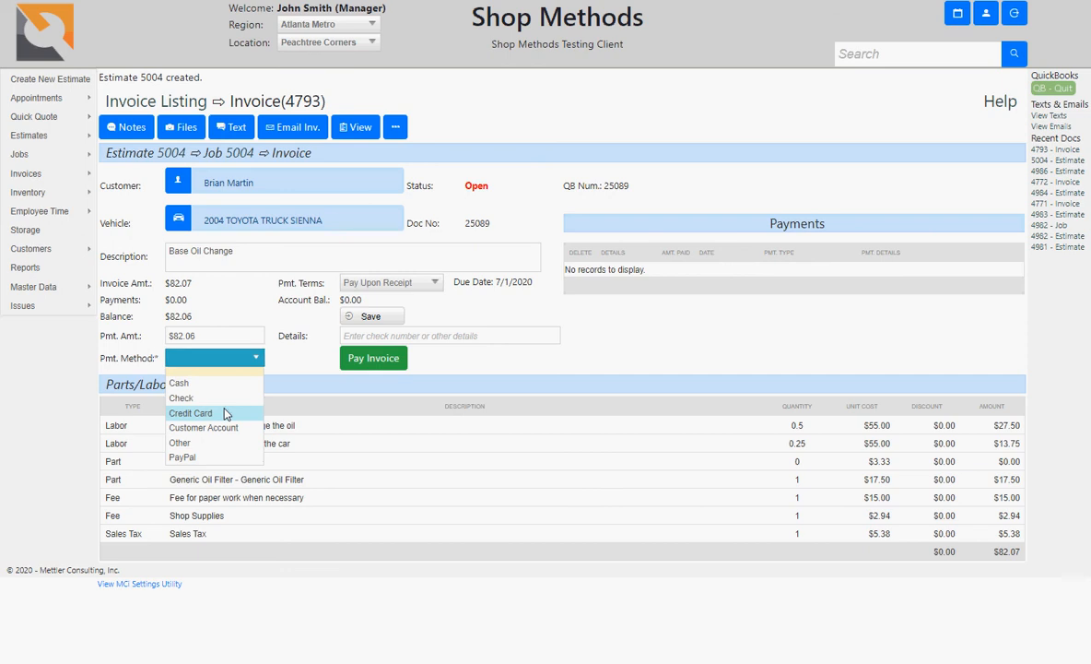
click(226, 414)
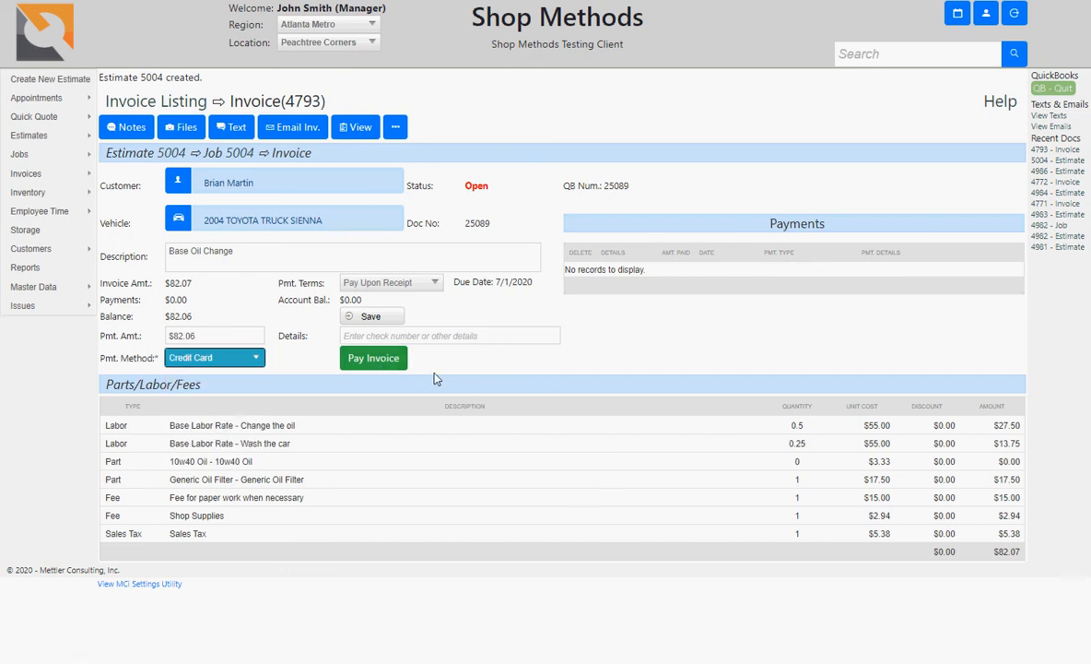
click(383, 365)
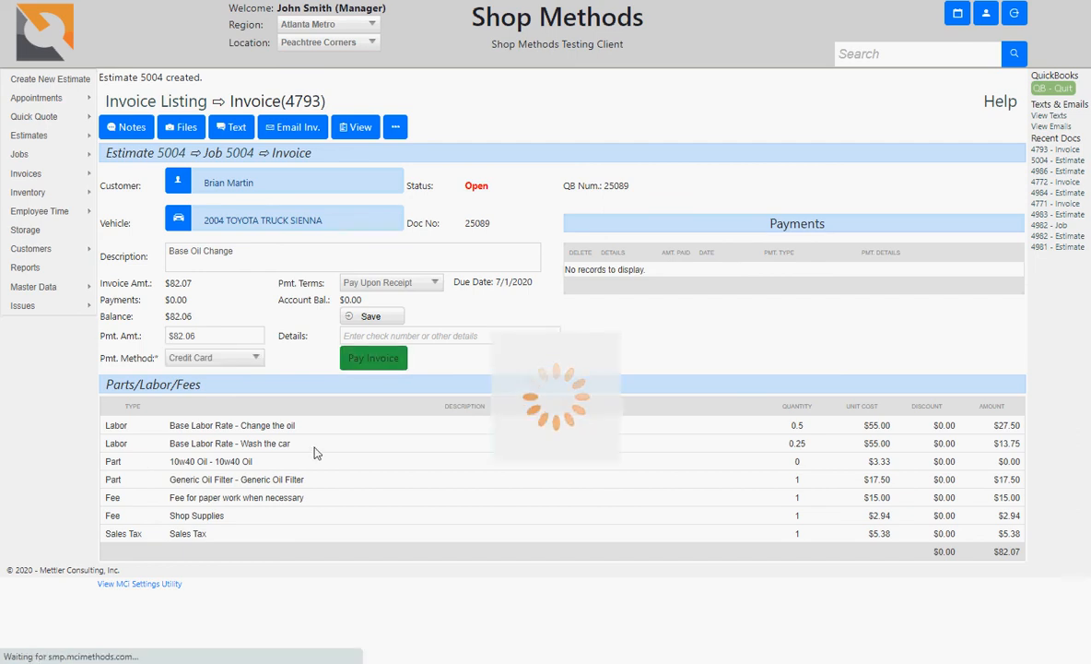
Step: Enter the card number, expiration date and security code, then charge $82.06 to the card
text(41)
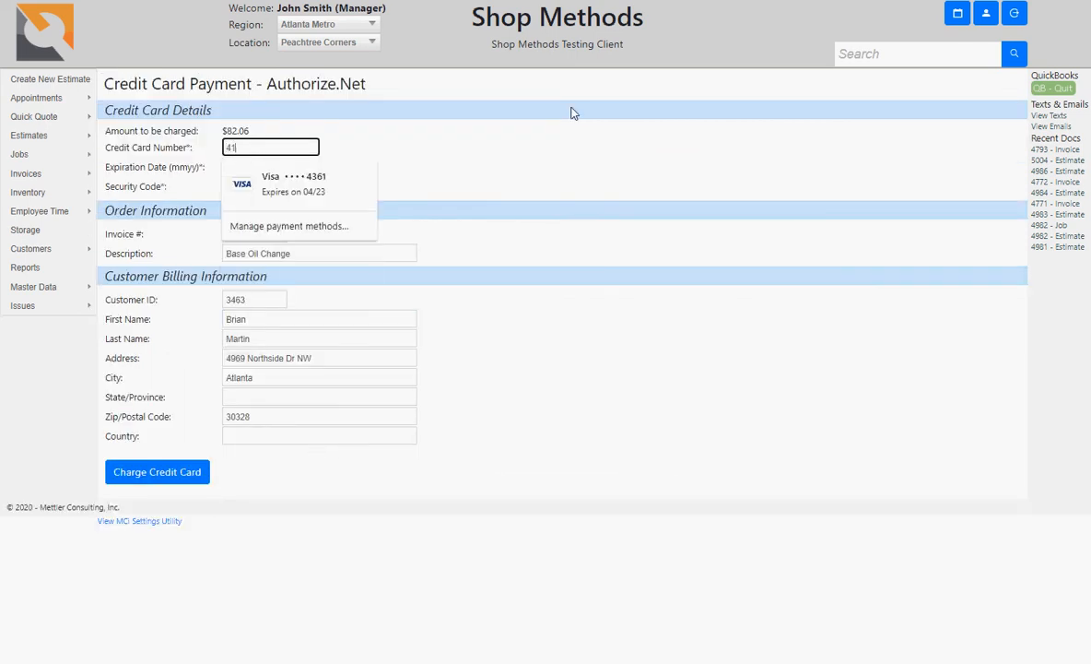
text(11111111111111)
key(Tab)
text(05)
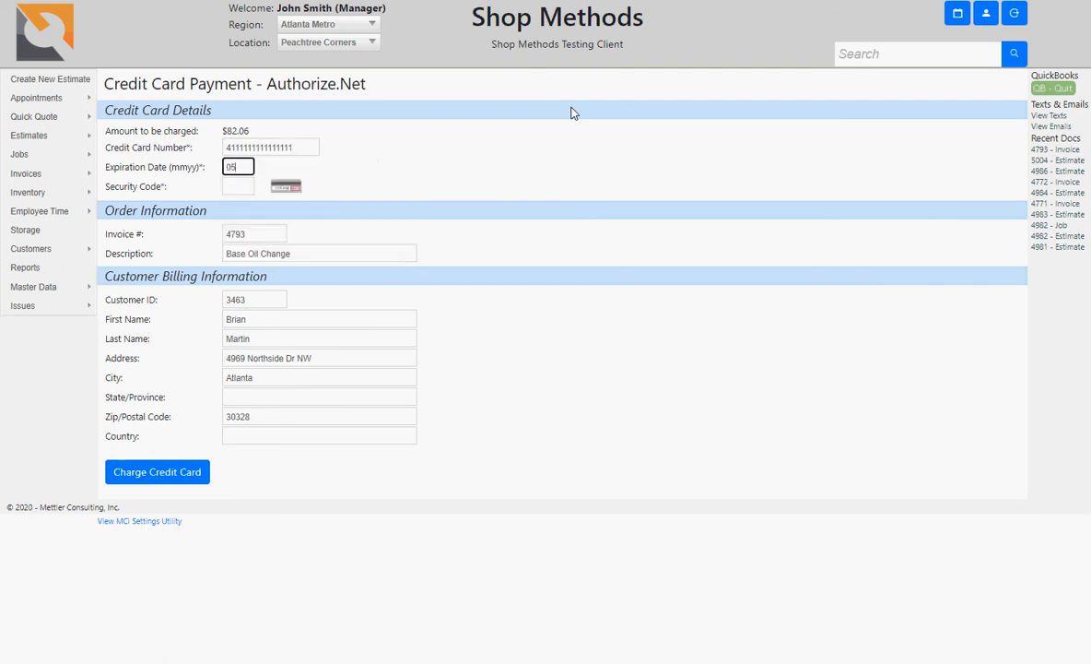
key(Tab)
text(465)
click(178, 478)
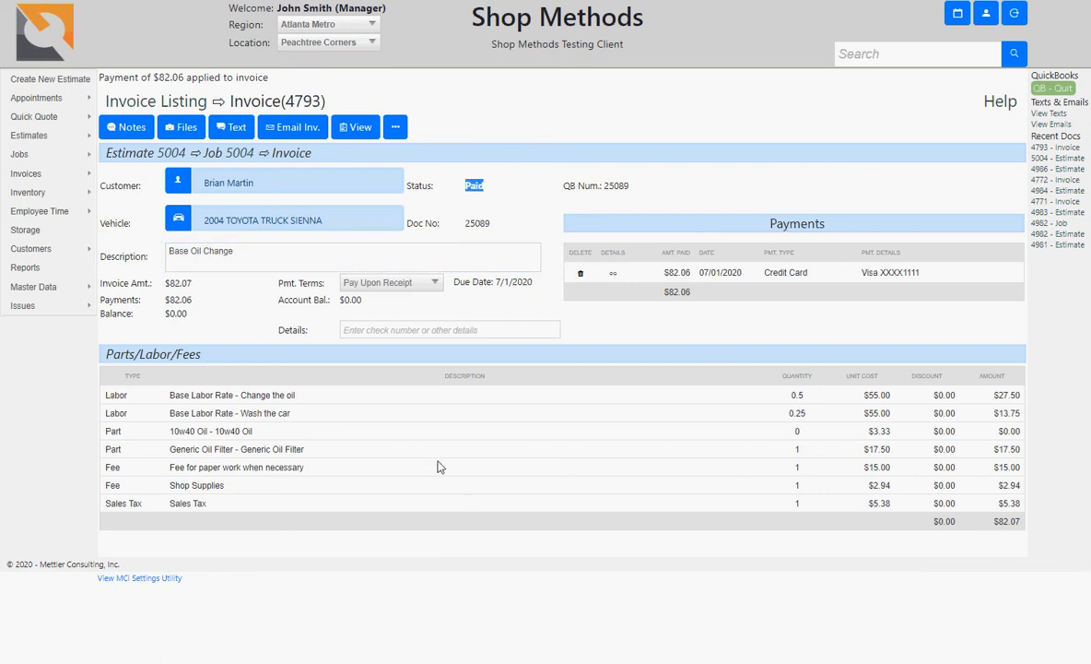
click(507, 259)
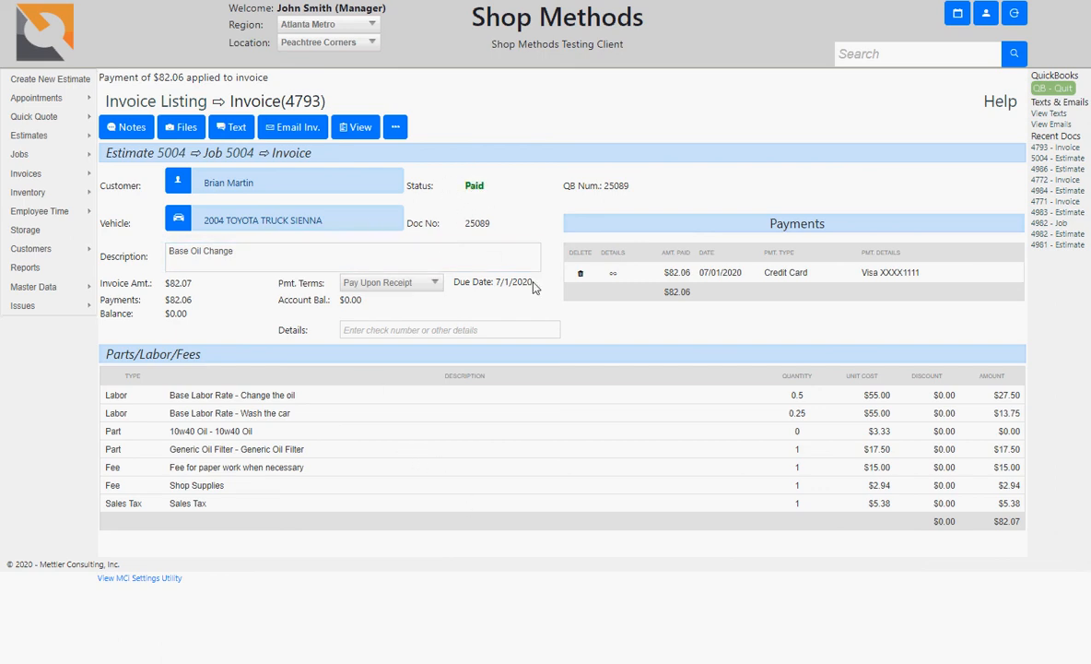